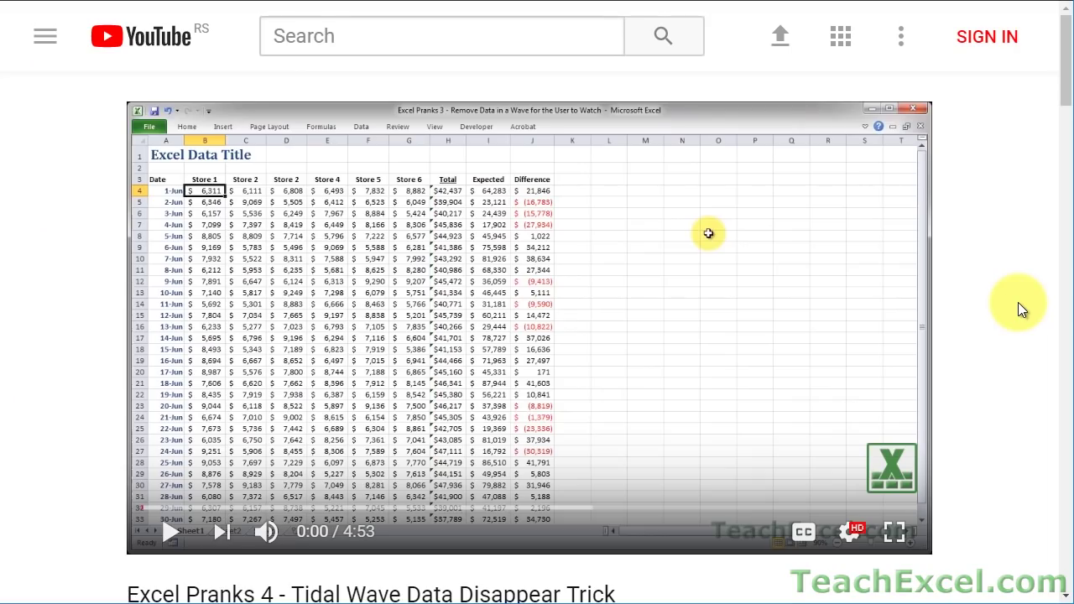
Open the Excel file link in the YouTube video's description
scroll(1021, 309, down, 5)
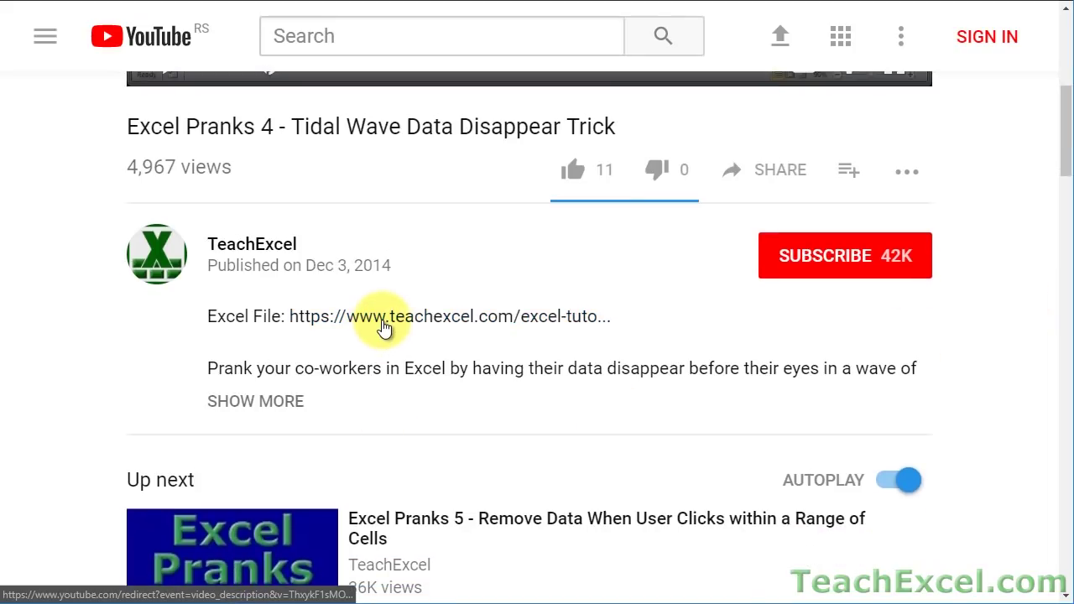
click(383, 328)
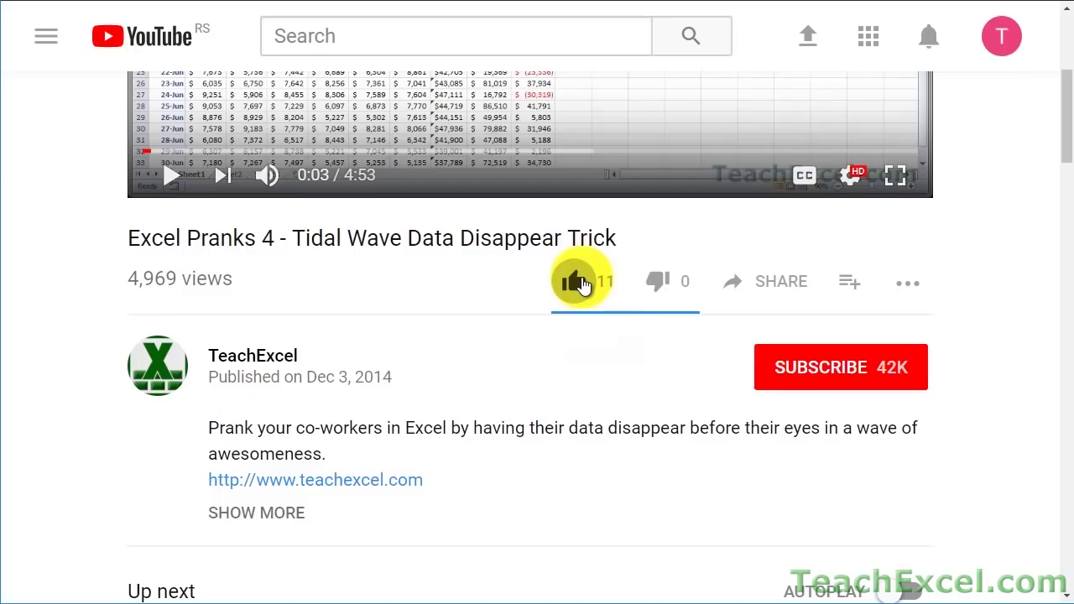
Like the video and subscribe to the TeachExcel channel with its notification bell selected
click(582, 285)
click(786, 366)
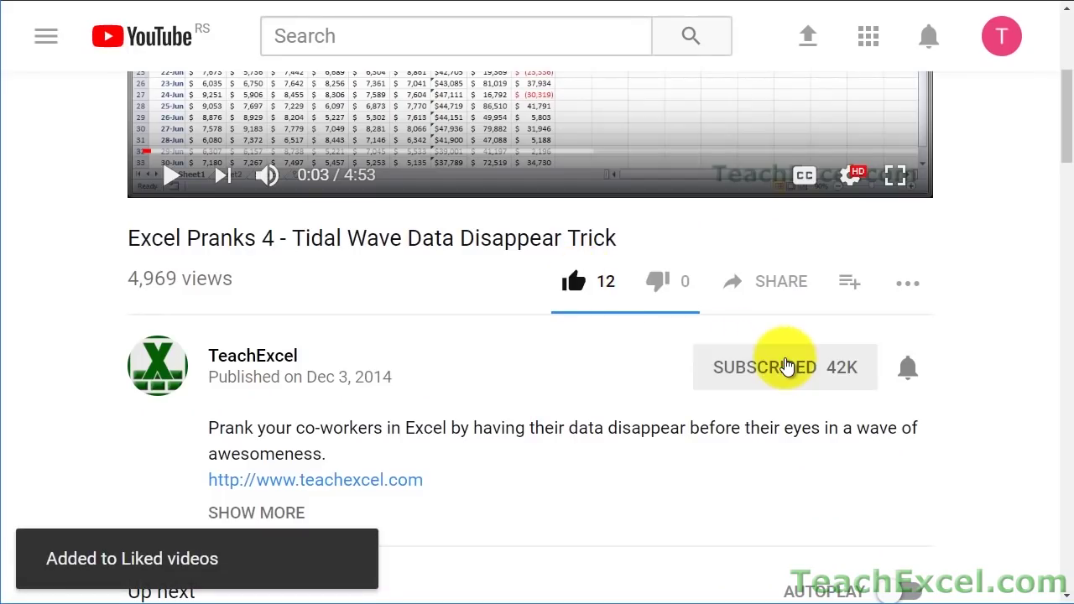
click(909, 371)
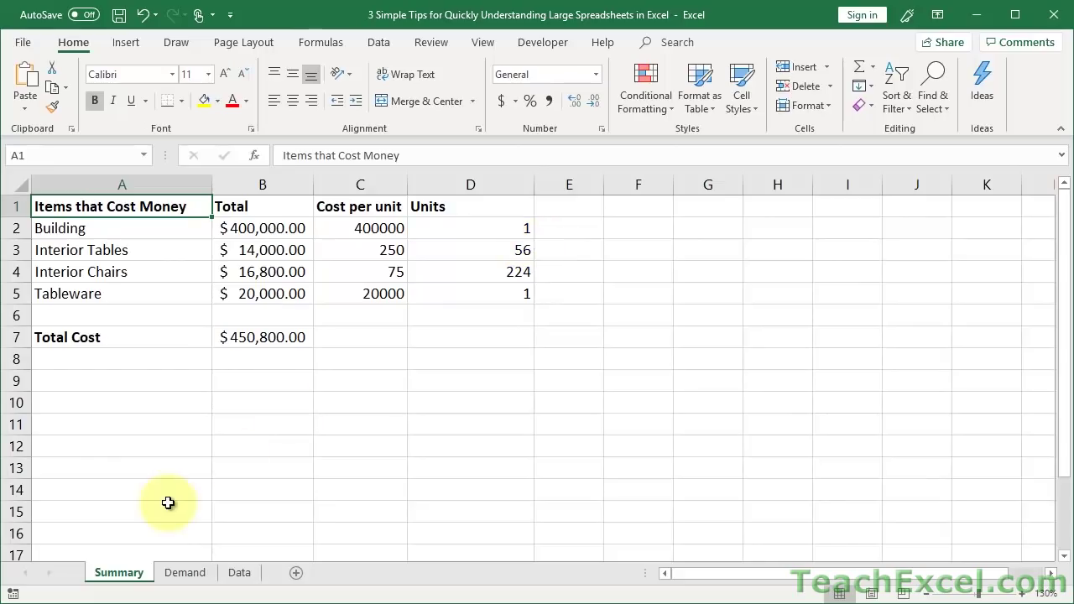
Look through the Demand and Data worksheets in the Excel workbook and return to the Summary sheet
click(182, 575)
click(240, 579)
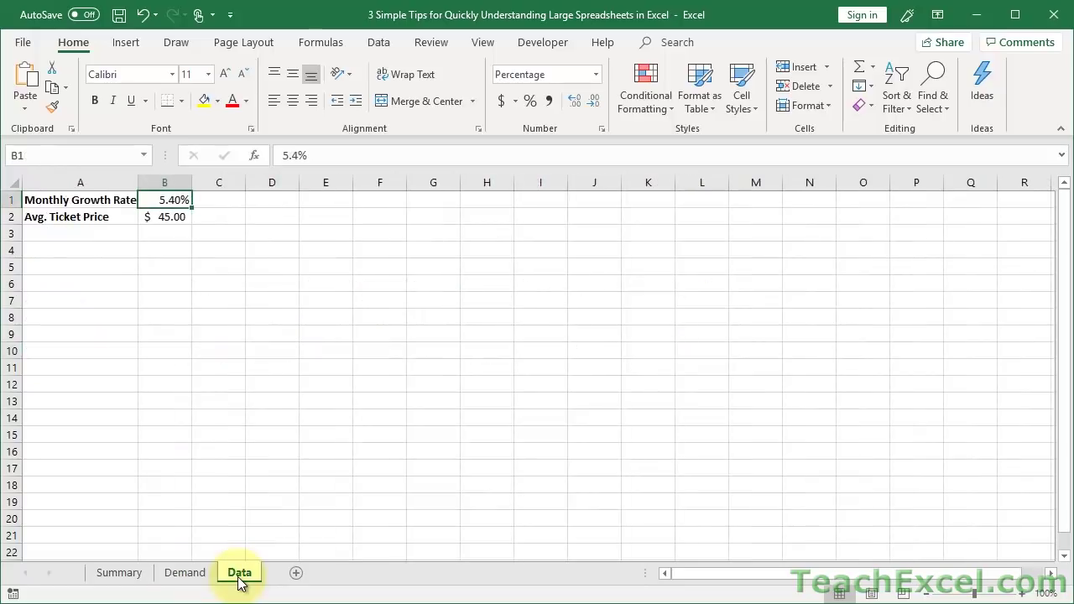
click(191, 578)
click(124, 583)
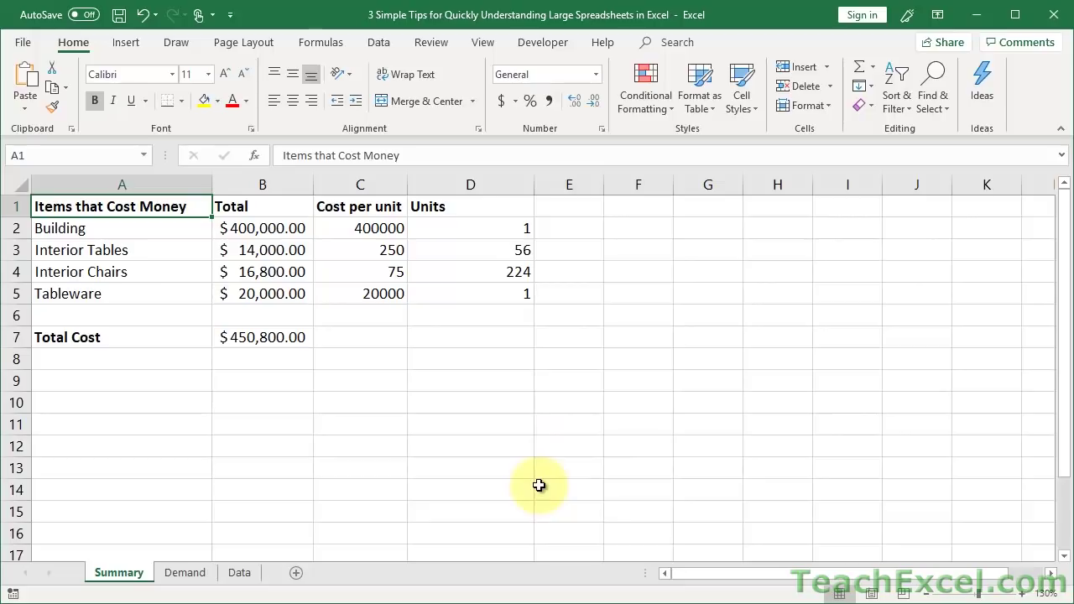
Show the formulas instead of values on the Summary sheet and reduce the zoom to 110%
click(318, 43)
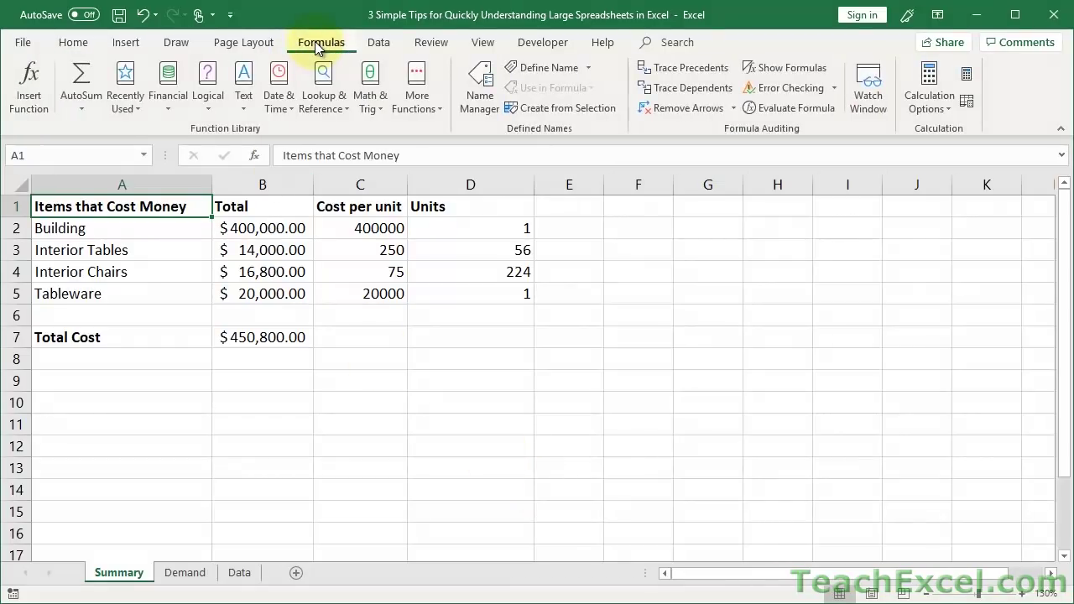
click(775, 66)
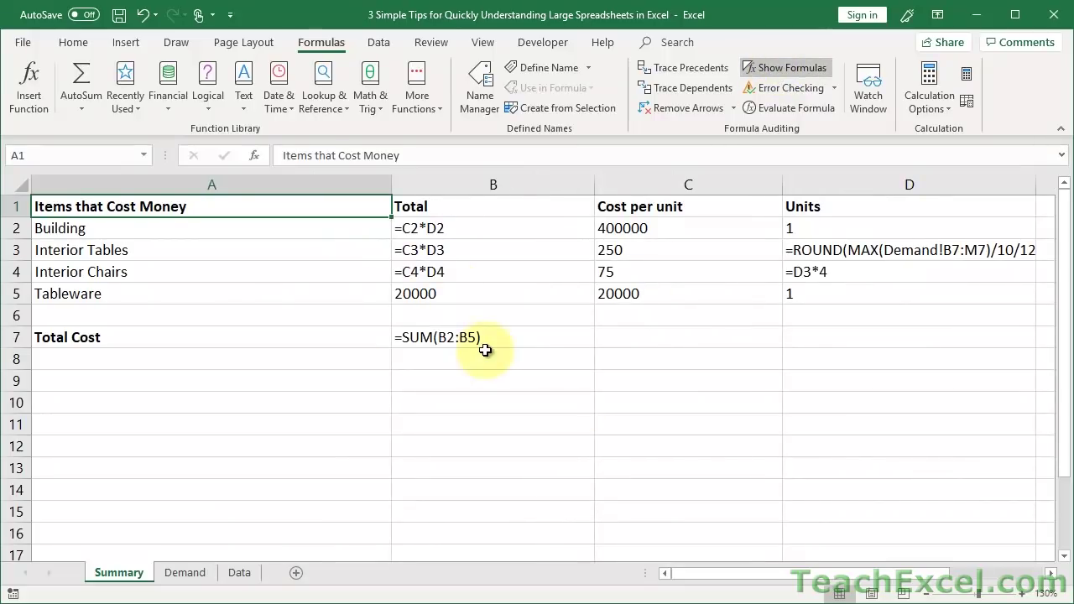
click(929, 595)
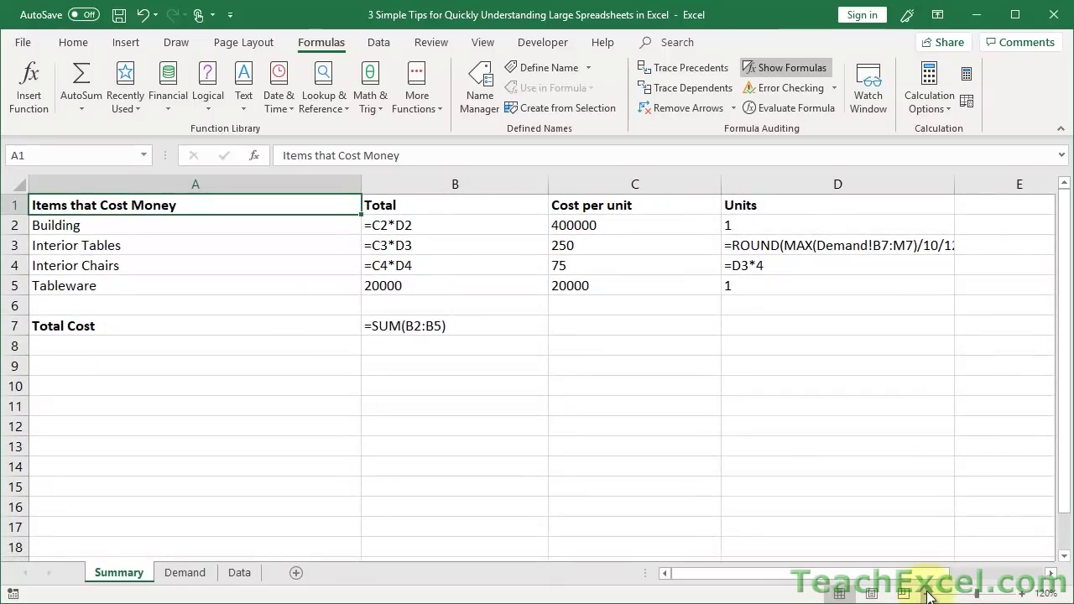
click(928, 595)
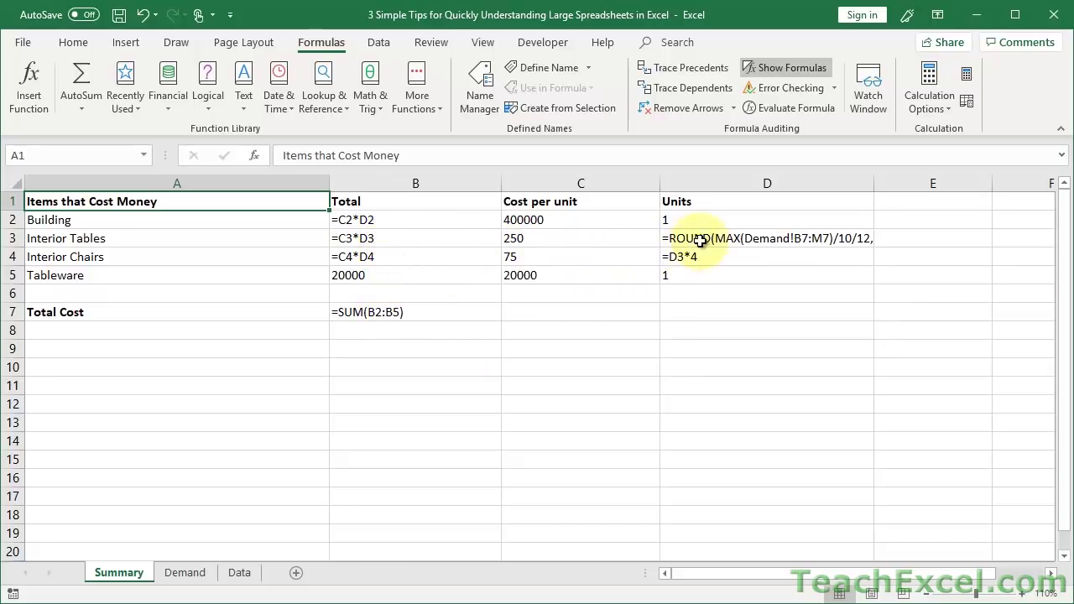
Examine the formulas in D3, B7, D4, B4 and B3 and the cells they reference
click(766, 240)
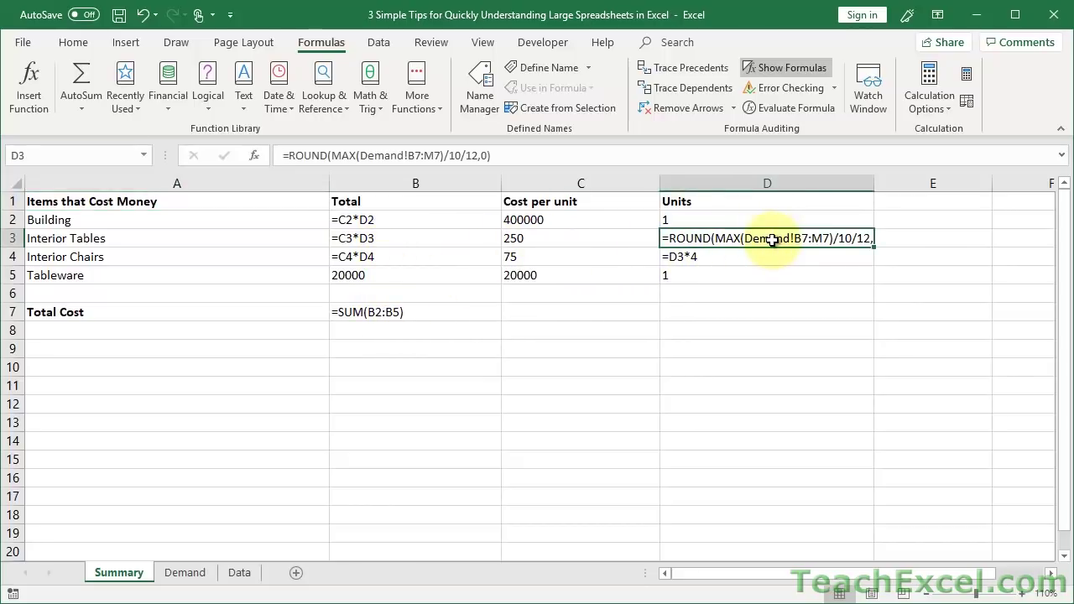
double_click(430, 319)
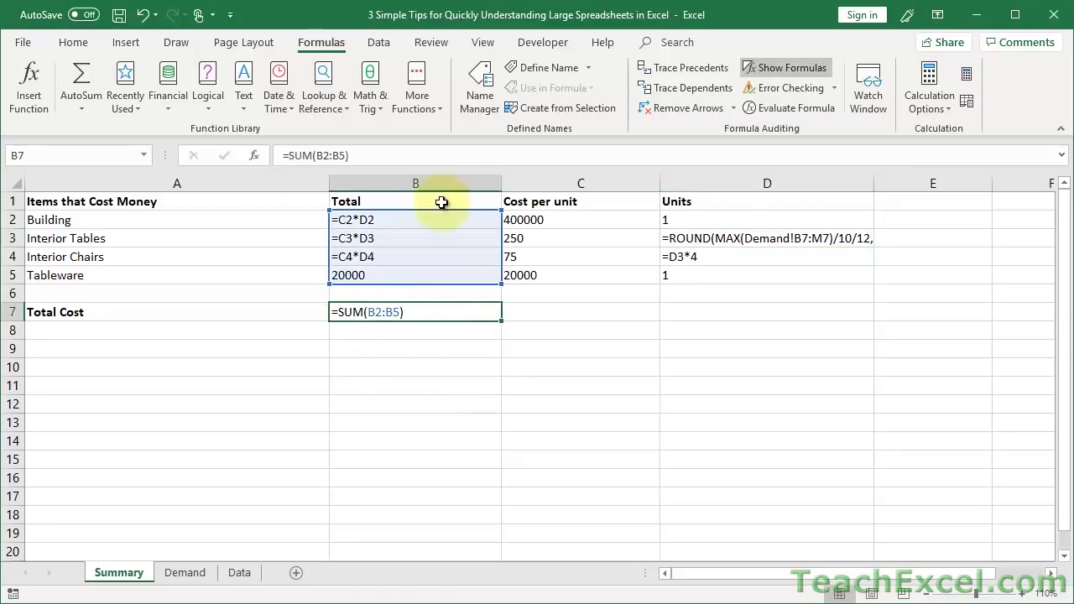
double_click(686, 258)
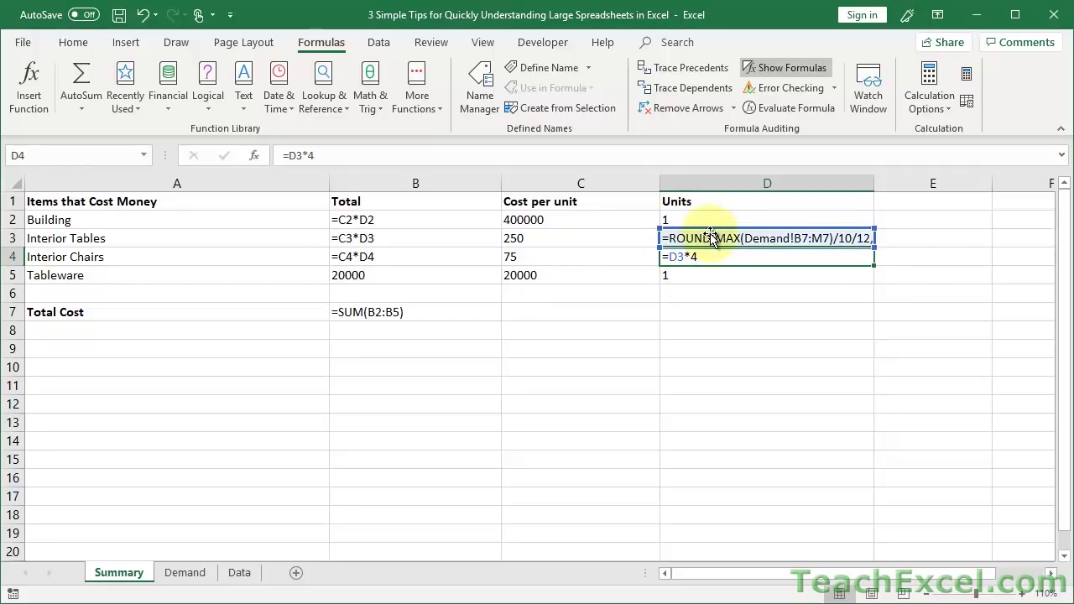
double_click(411, 260)
double_click(399, 239)
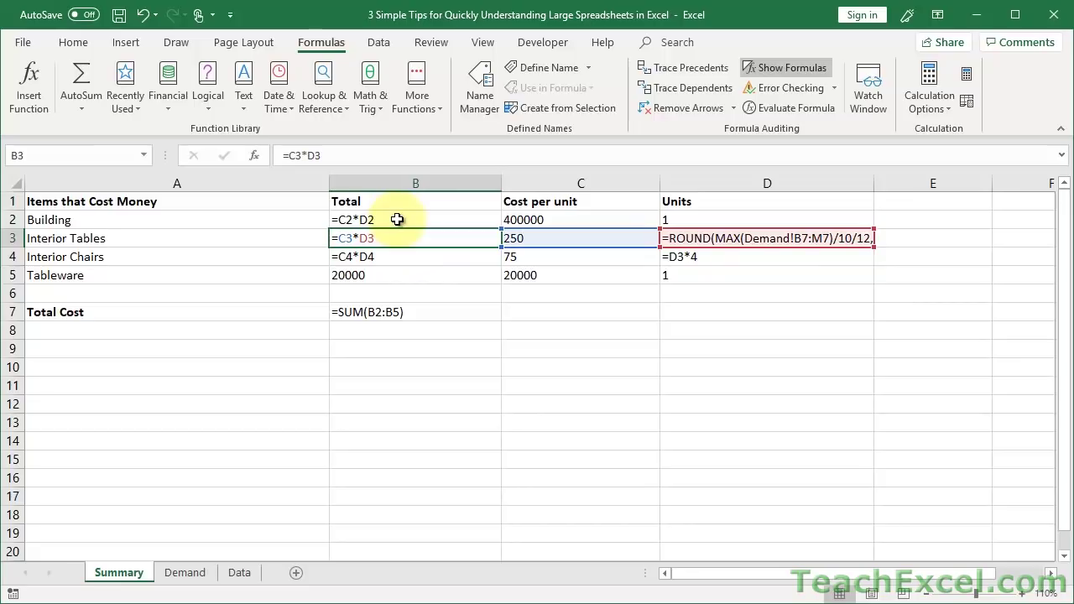
Check the Total column cells B2:B5 one by one and compare the Tableware row's entries for consistency
key(Down)
key(Up)
key(Up)
key(Down)
key(Down)
key(Down)
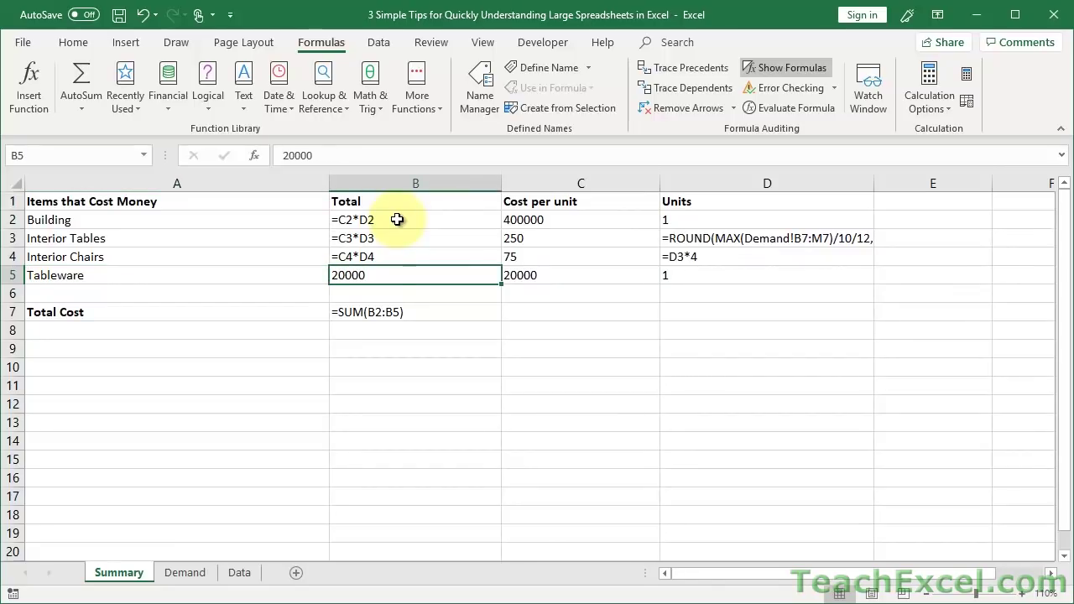
key(Right)
key(Right)
key(Left)
key(Left)
key(Right)
key(Right)
key(Left)
key(Left)
drag(397, 219, 397, 274)
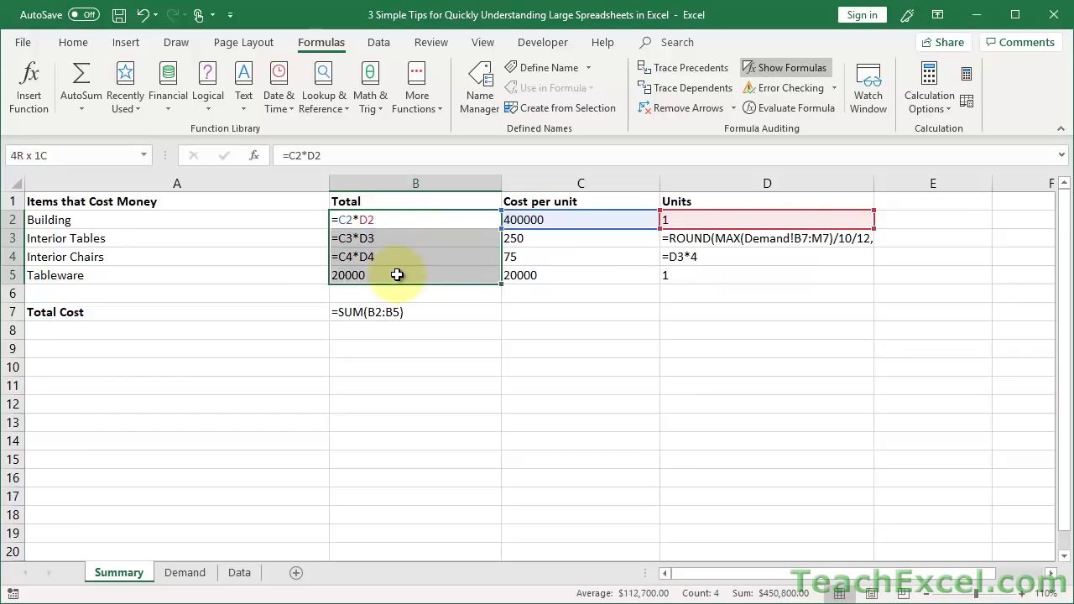
click(403, 219)
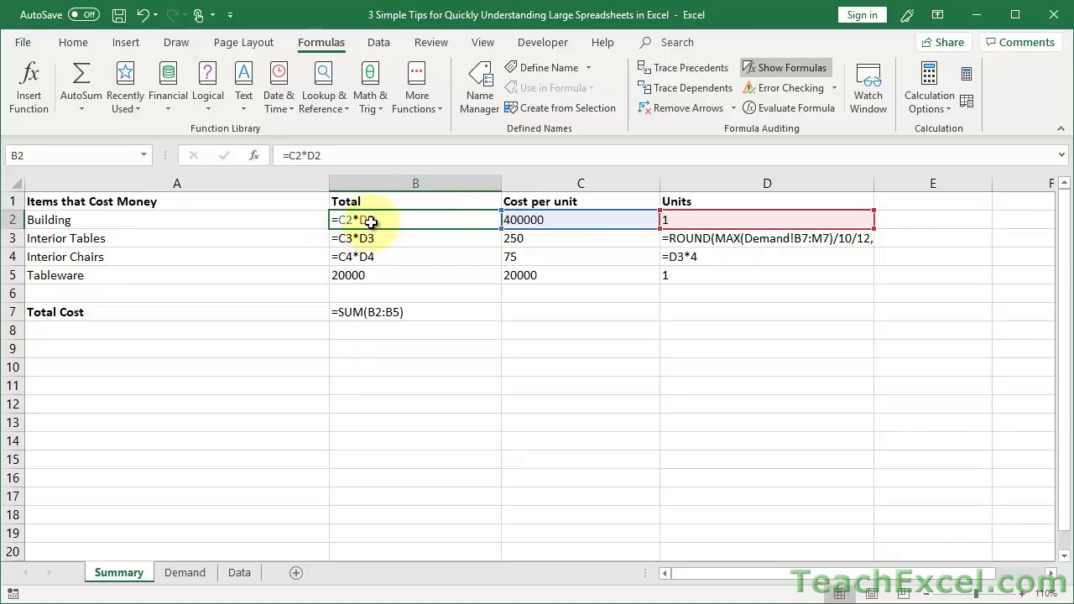
Select only the constants within B2:B5 using Go To Special and fill them with yellow
drag(369, 222, 386, 274)
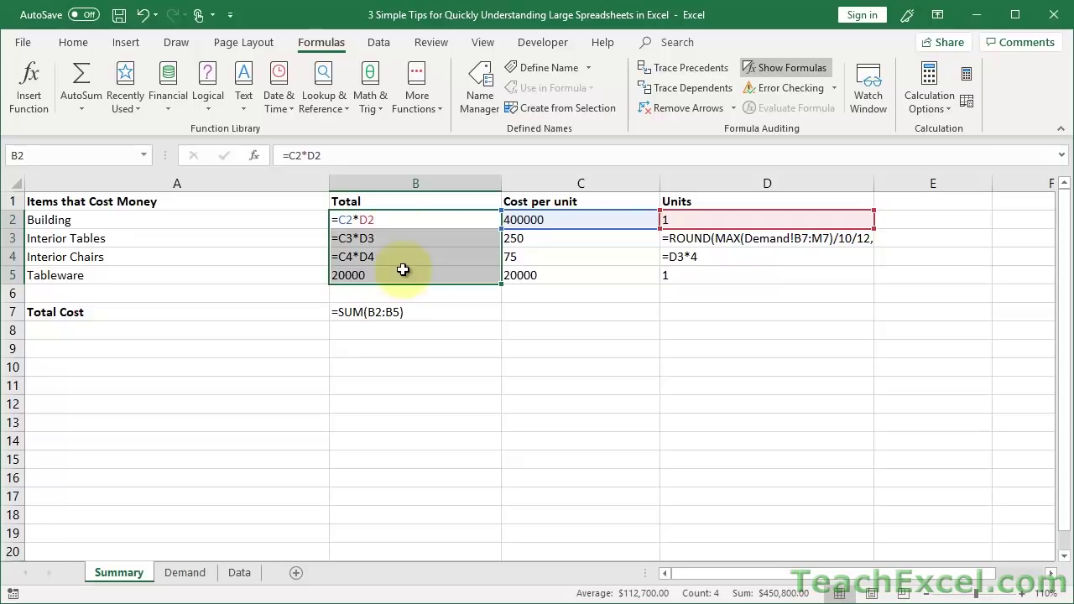
click(76, 43)
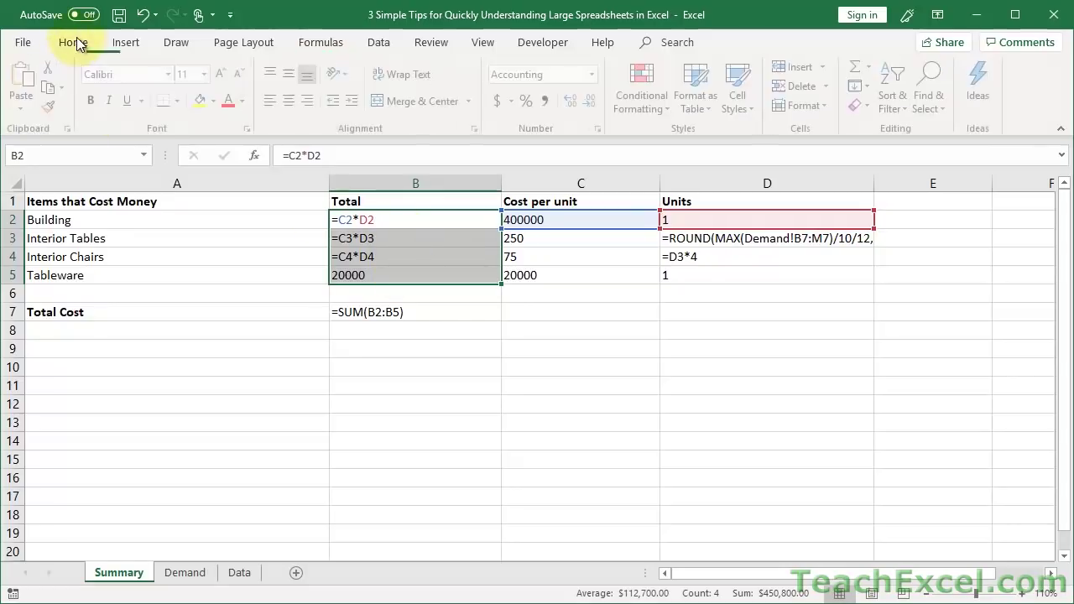
click(931, 105)
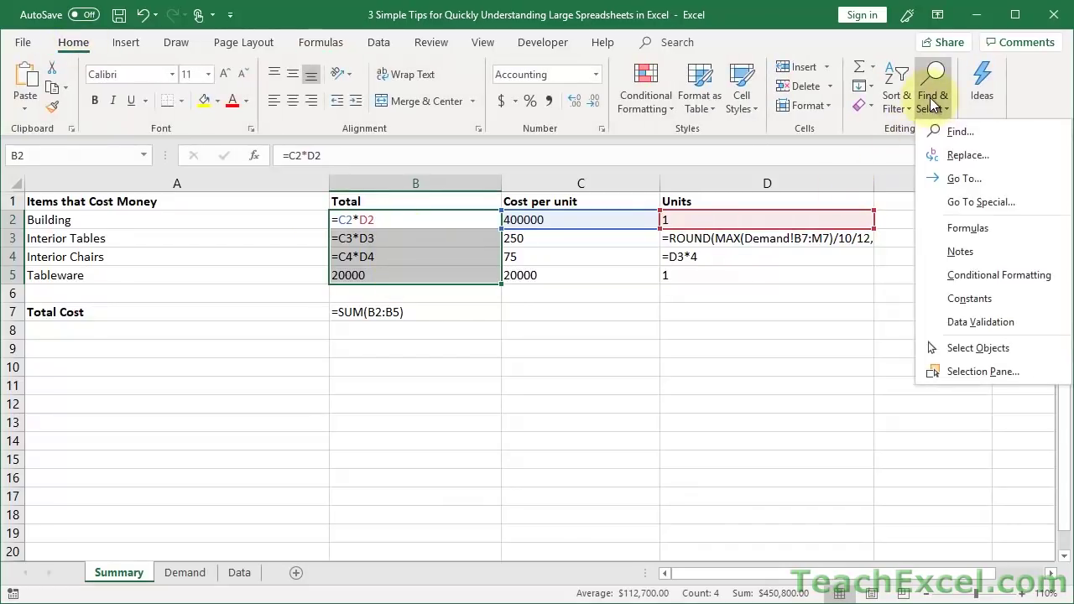
click(970, 201)
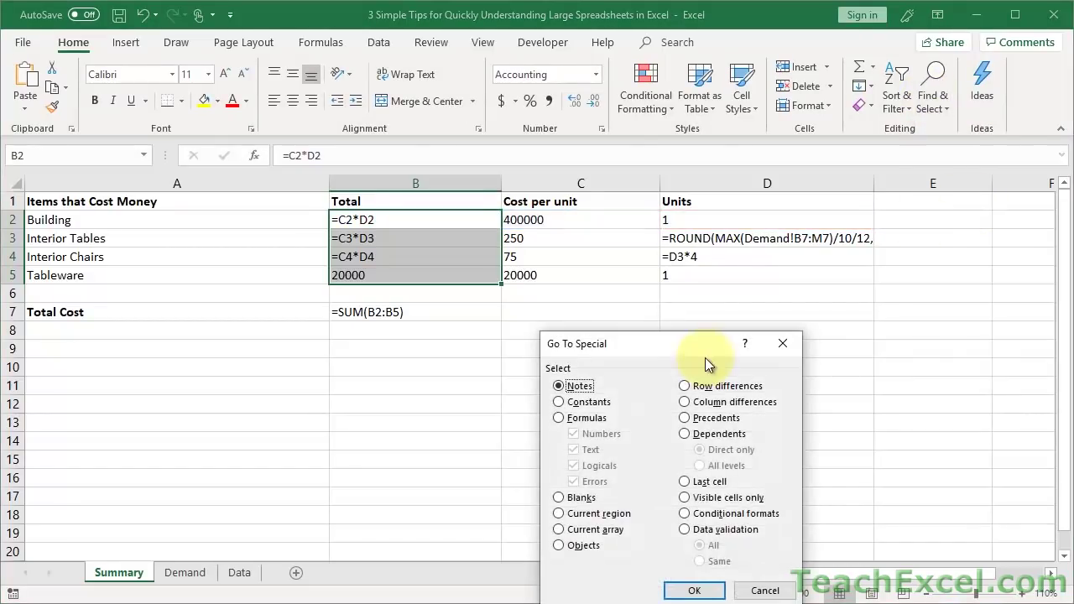
drag(679, 345, 727, 113)
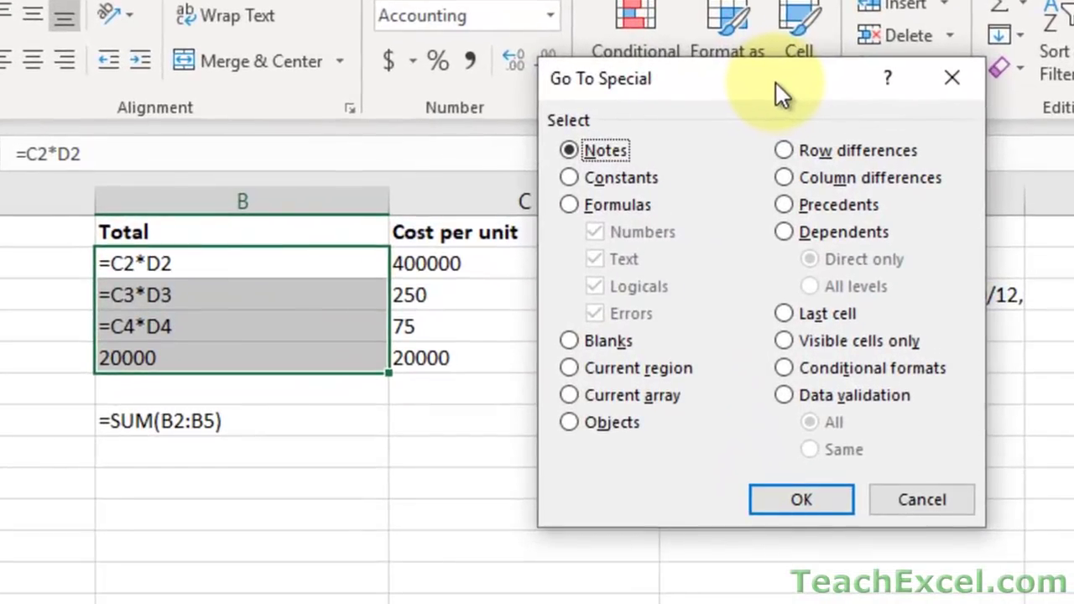
click(598, 200)
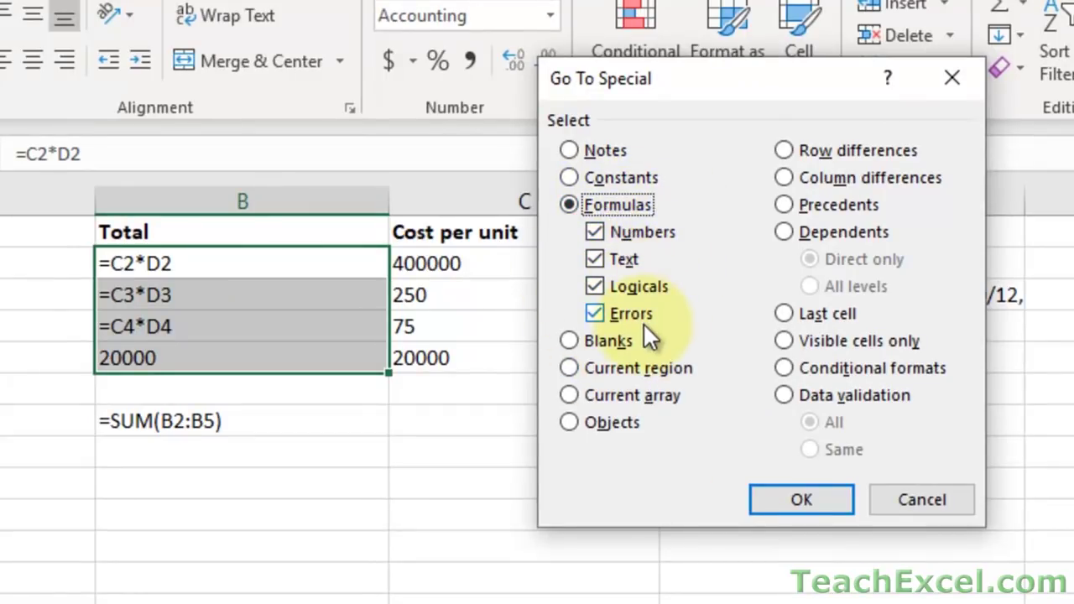
click(619, 152)
click(638, 178)
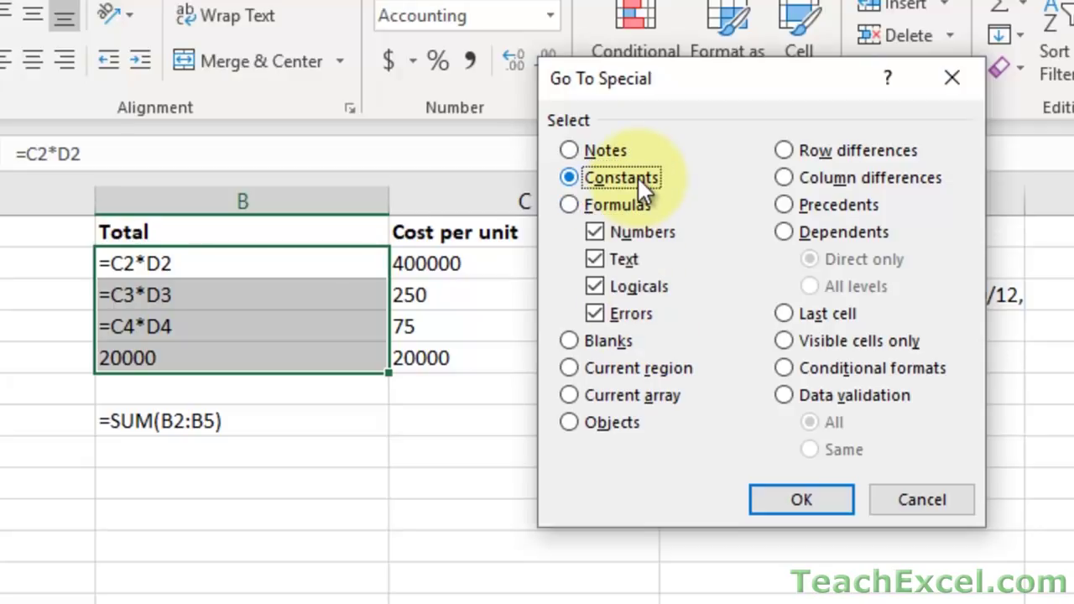
click(797, 499)
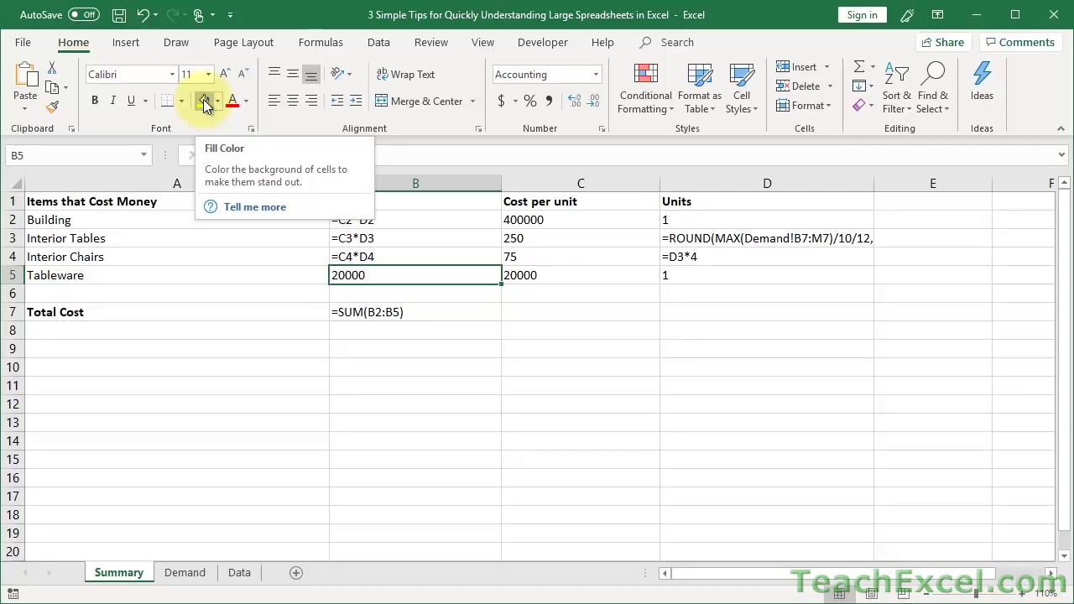
click(203, 99)
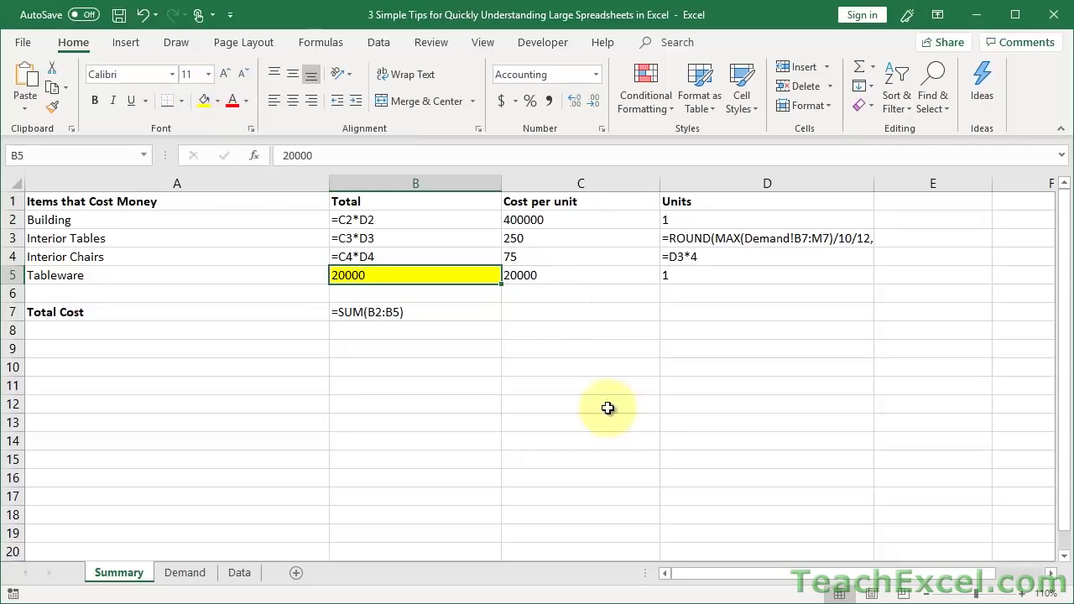
Examine the formula references in B2 and reselect the range B2:B5 for comparison with the highlighted cell
key(Up)
key(Up)
key(Up)
key(F2)
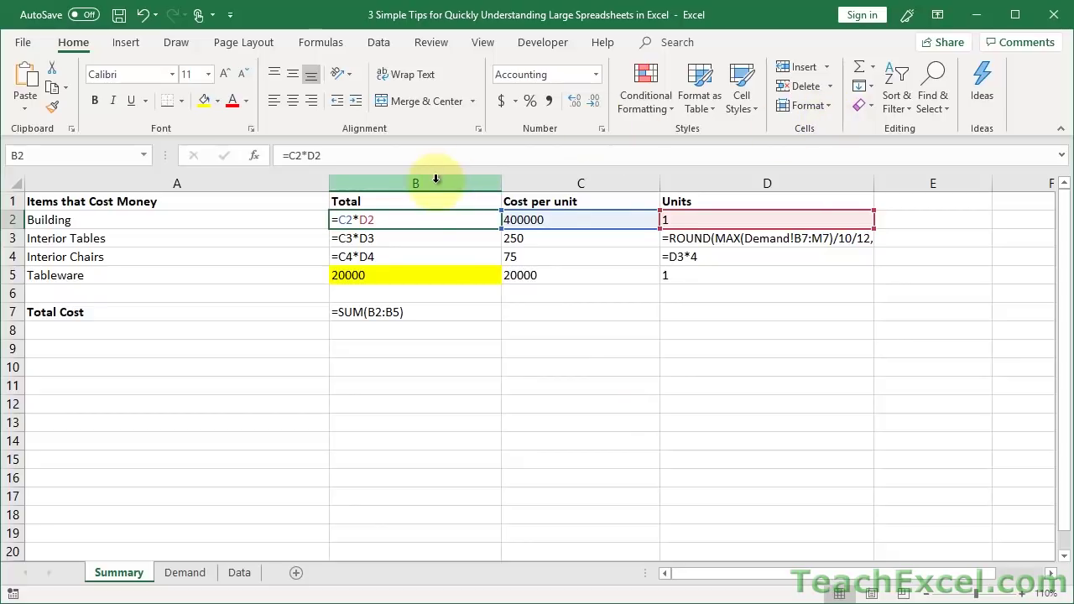
drag(400, 219, 408, 273)
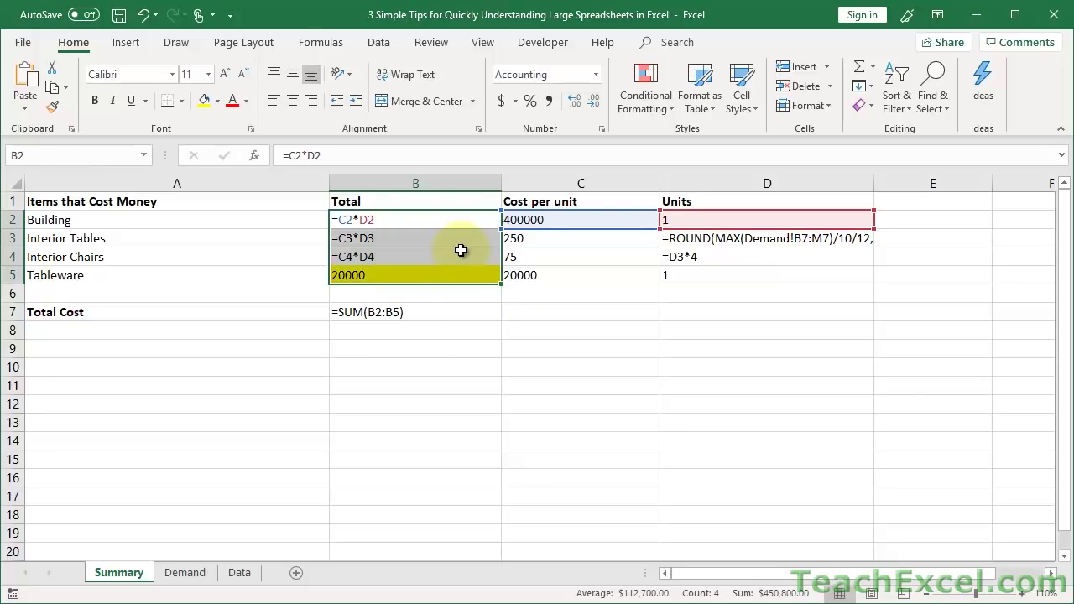
Select all constants on the whole Summary sheet with Go To Special, starting from the single cell A2
click(272, 220)
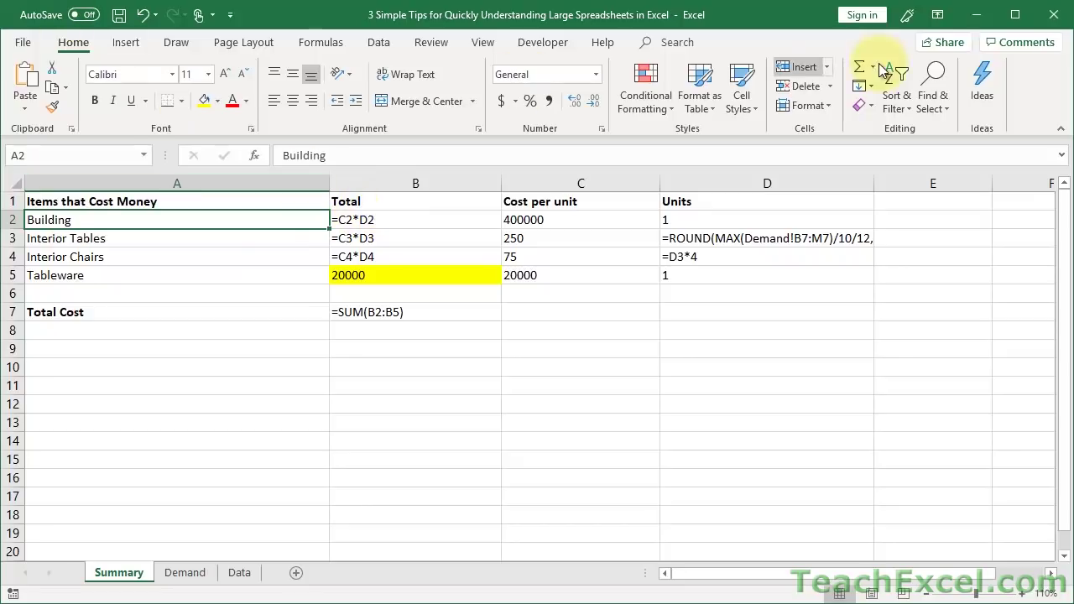
click(947, 109)
click(977, 202)
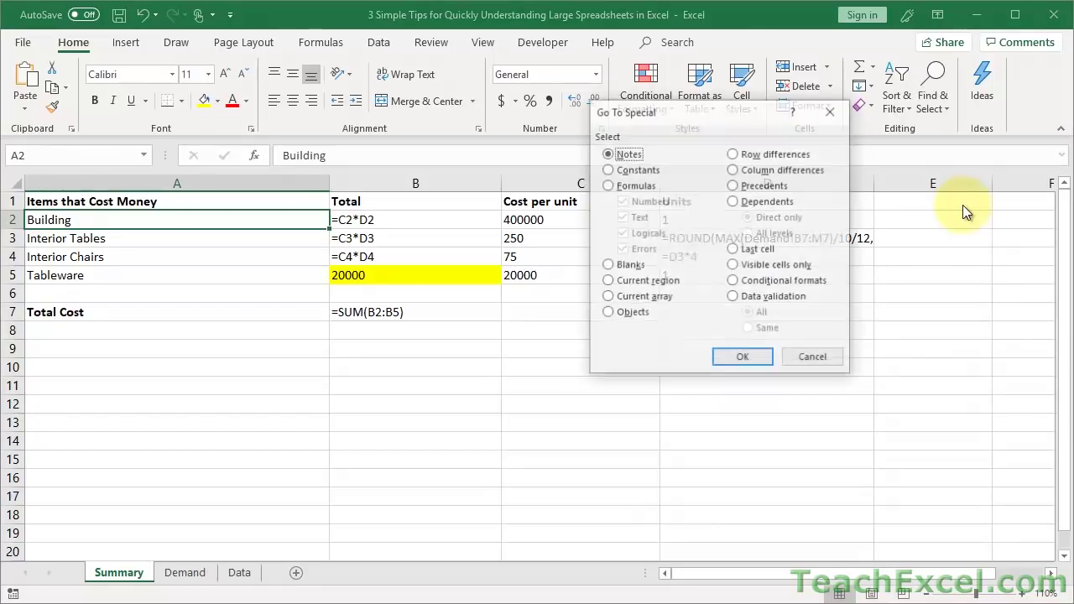
click(629, 170)
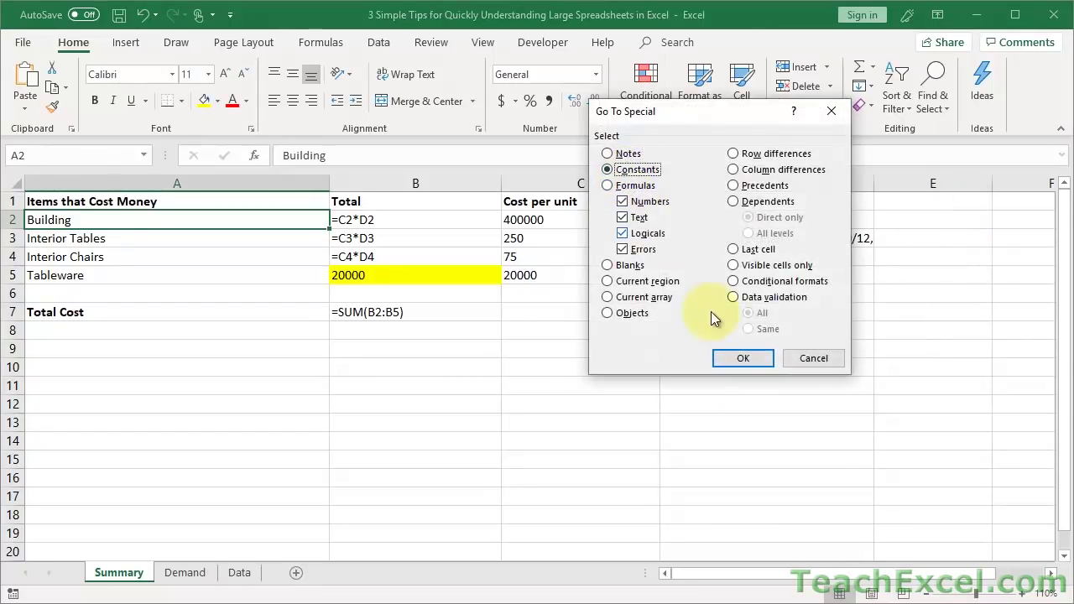
click(731, 357)
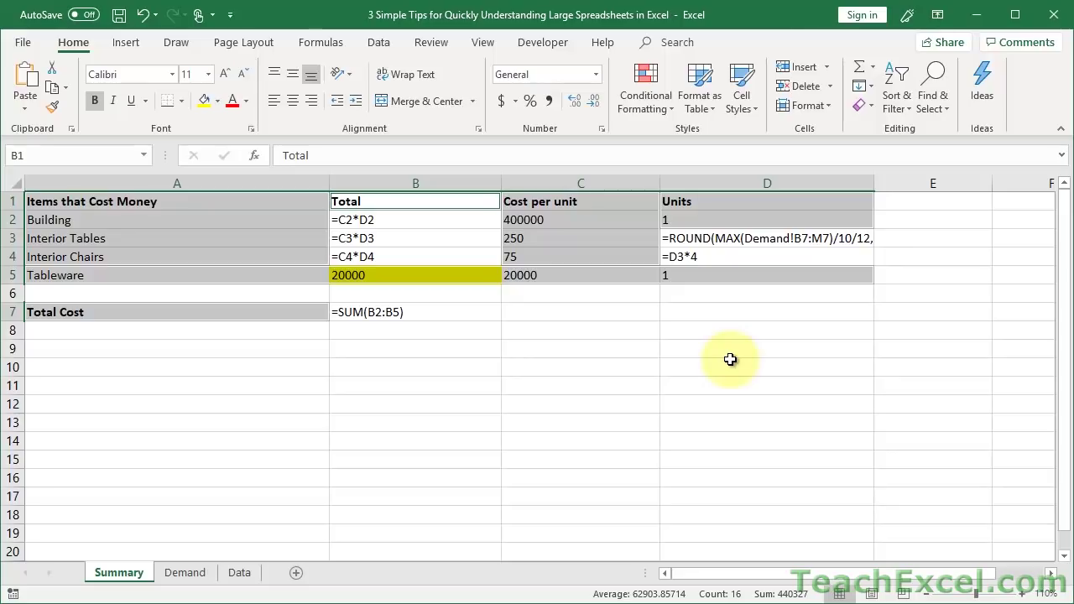
Select row 3 and column B in turn as example ranges, and end on the empty cell C9
click(11, 238)
click(382, 185)
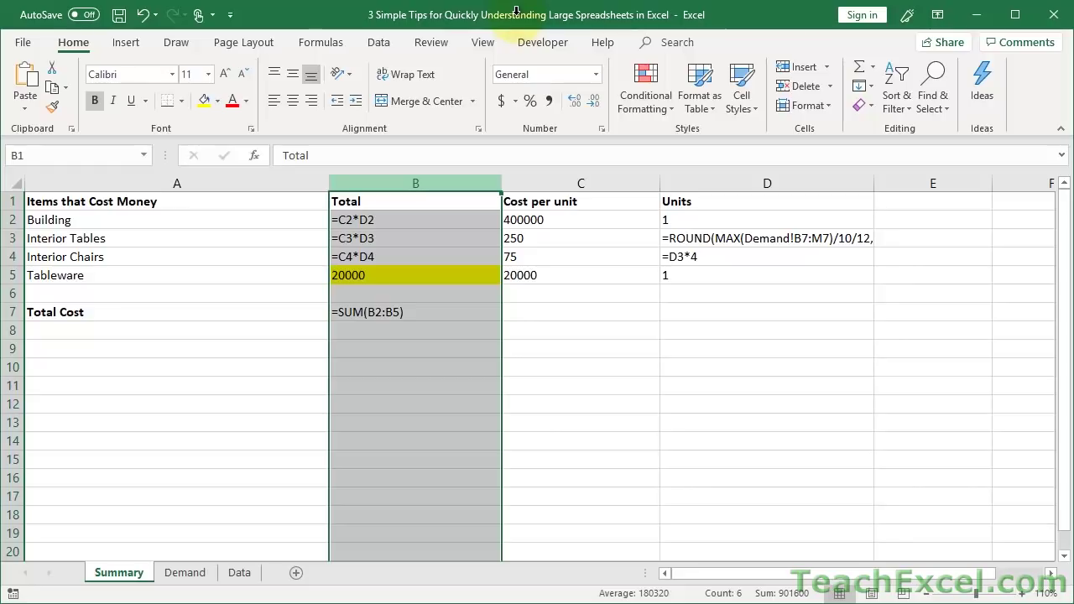
click(556, 347)
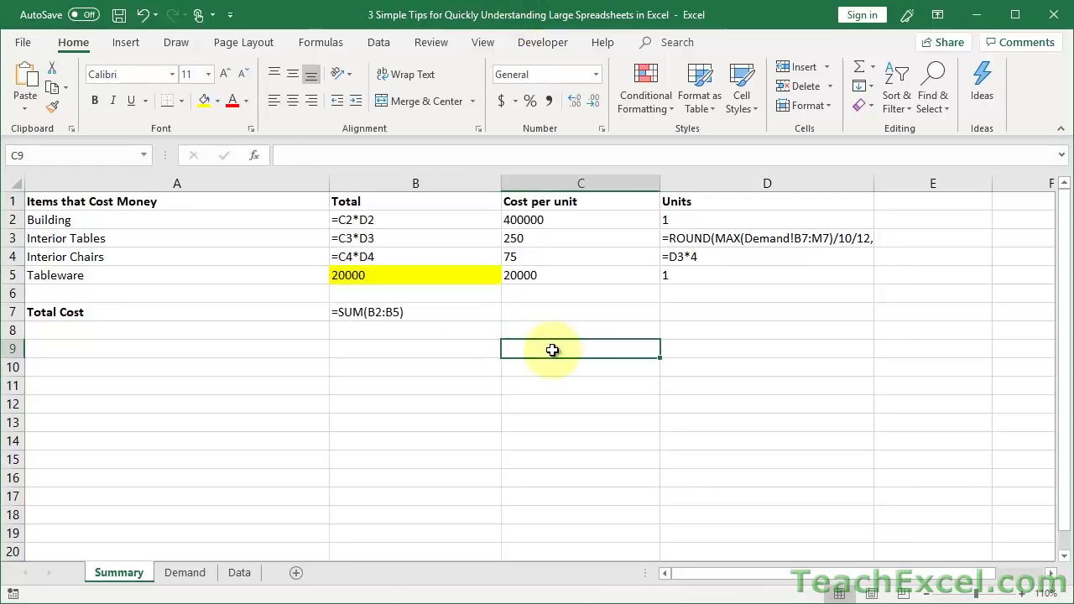
Turn off Show Formulas so the Summary sheet displays calculated values
click(318, 46)
click(774, 66)
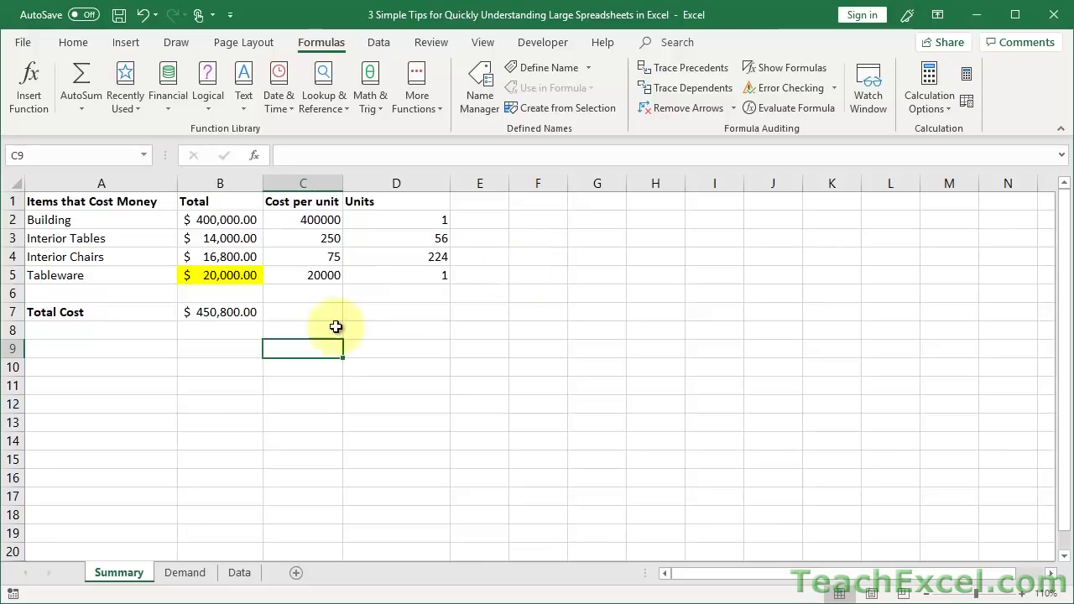
Compare the contents of B5 and B4 on the Summary sheet, select column B, and end on cell A2
click(231, 275)
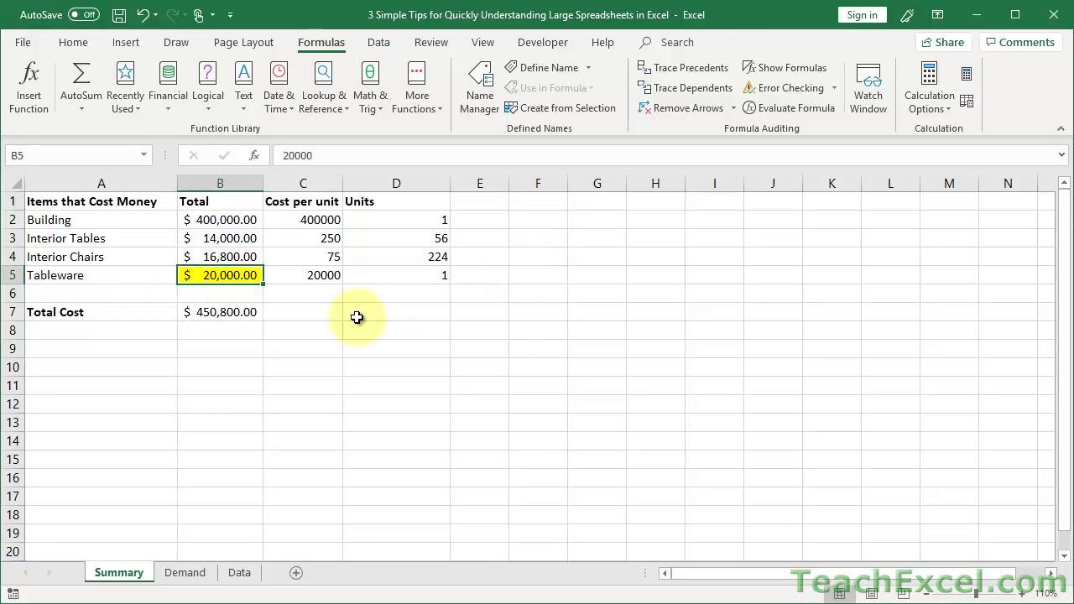
key(Up)
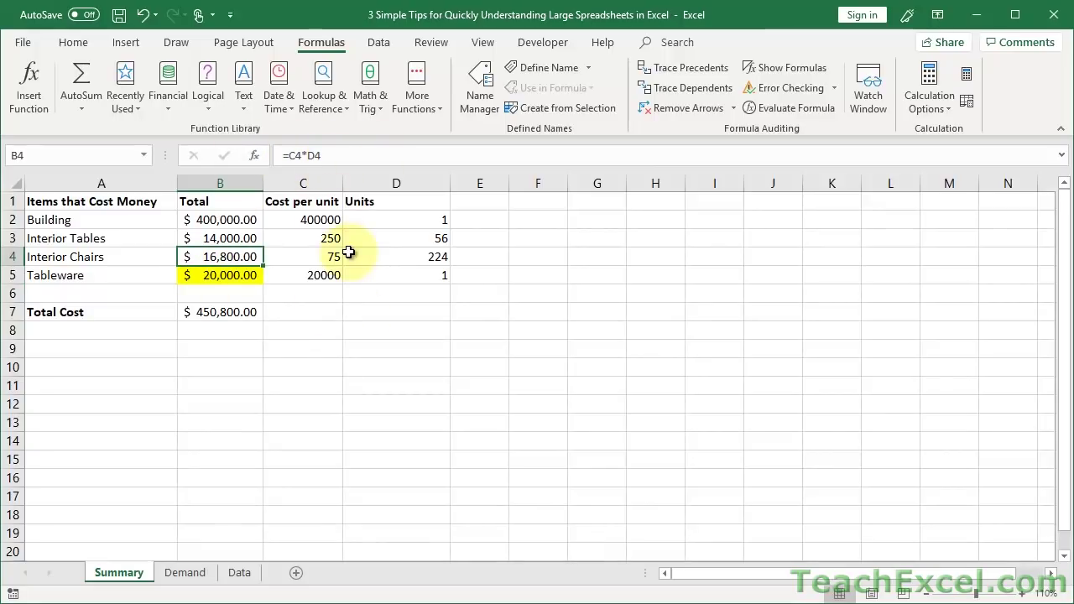
click(219, 182)
click(117, 215)
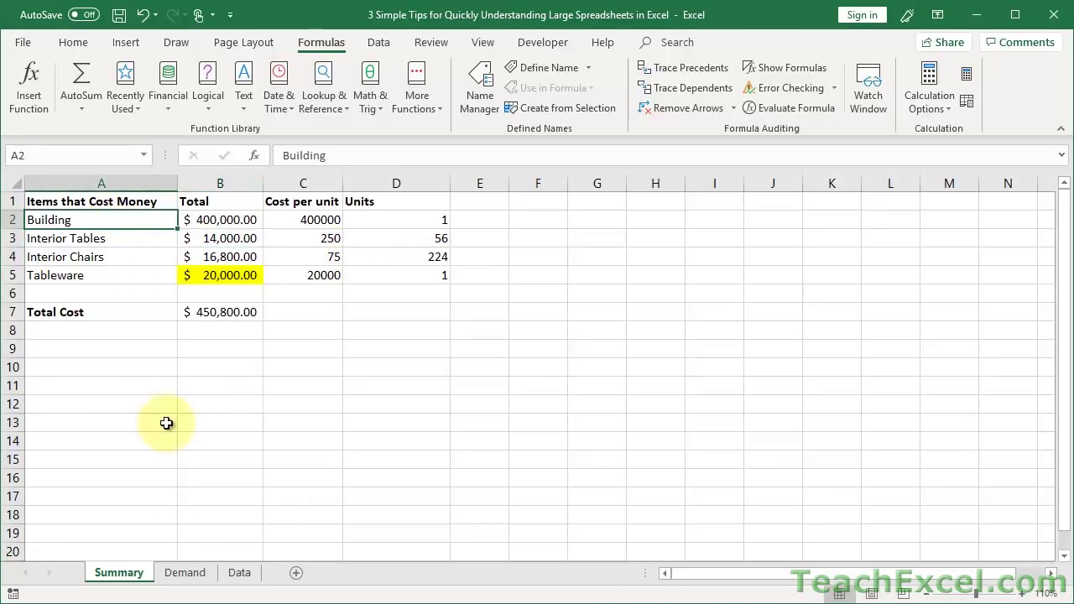
Inspect cells B1 through B4 on the Demand sheet, check the growth rate's source on the Data sheet, and return to Demand
click(185, 573)
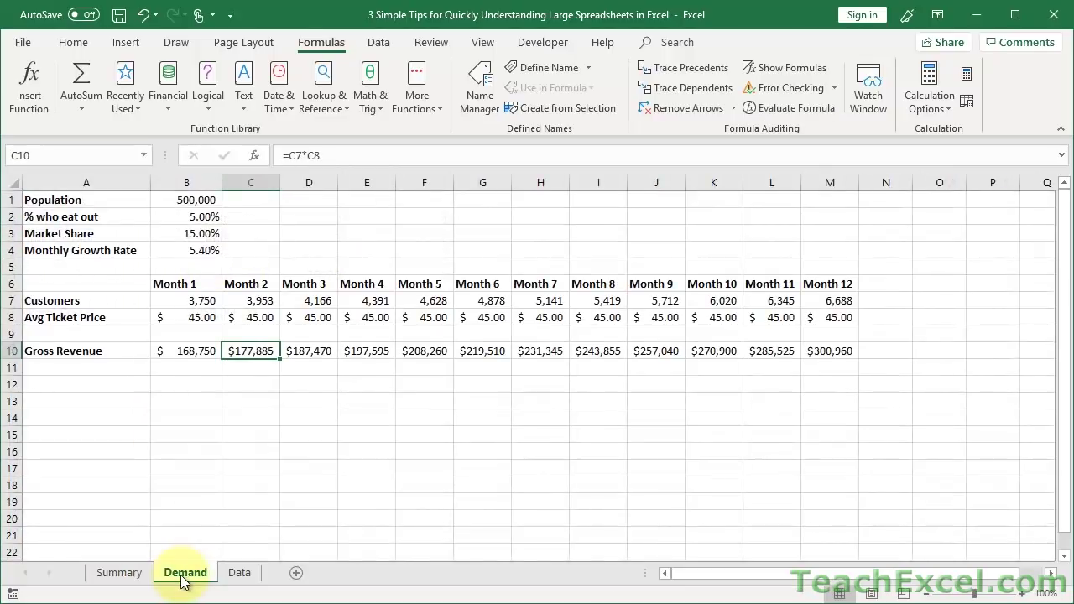
click(220, 204)
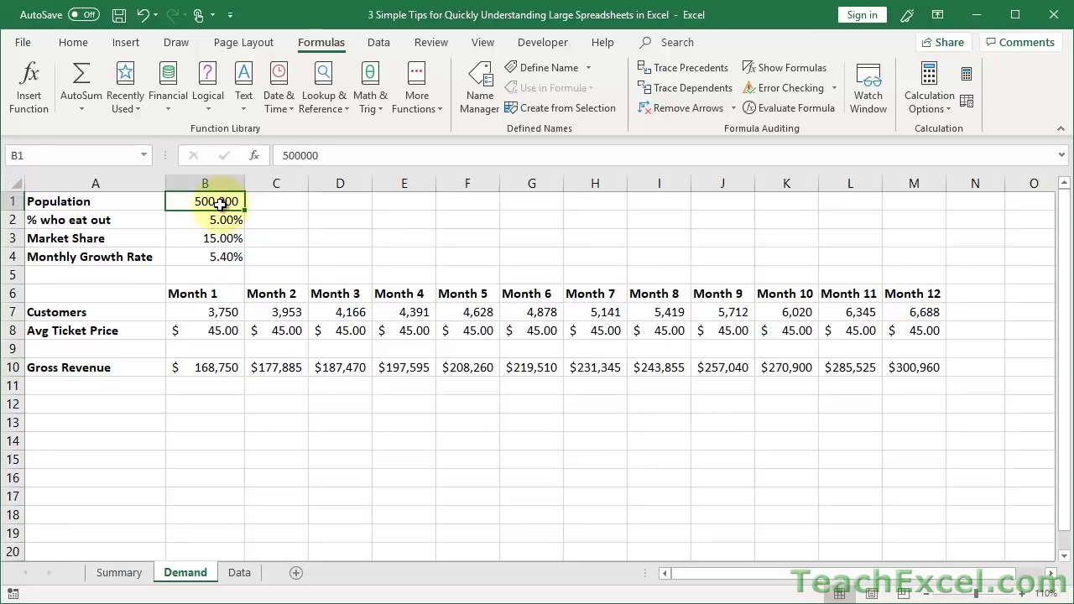
key(Down)
key(Down)
key(Down)
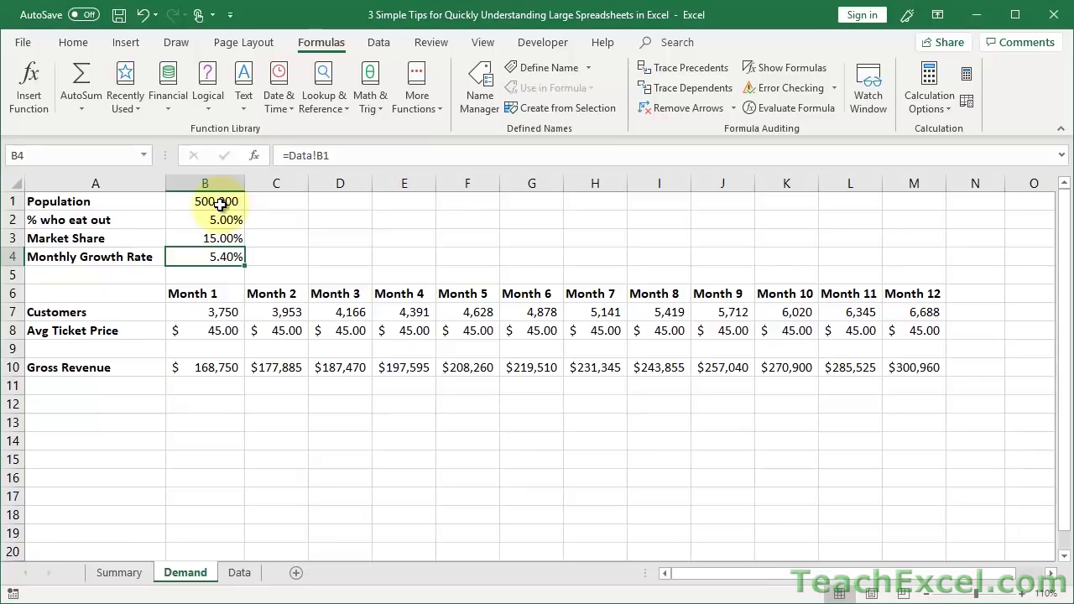
click(239, 574)
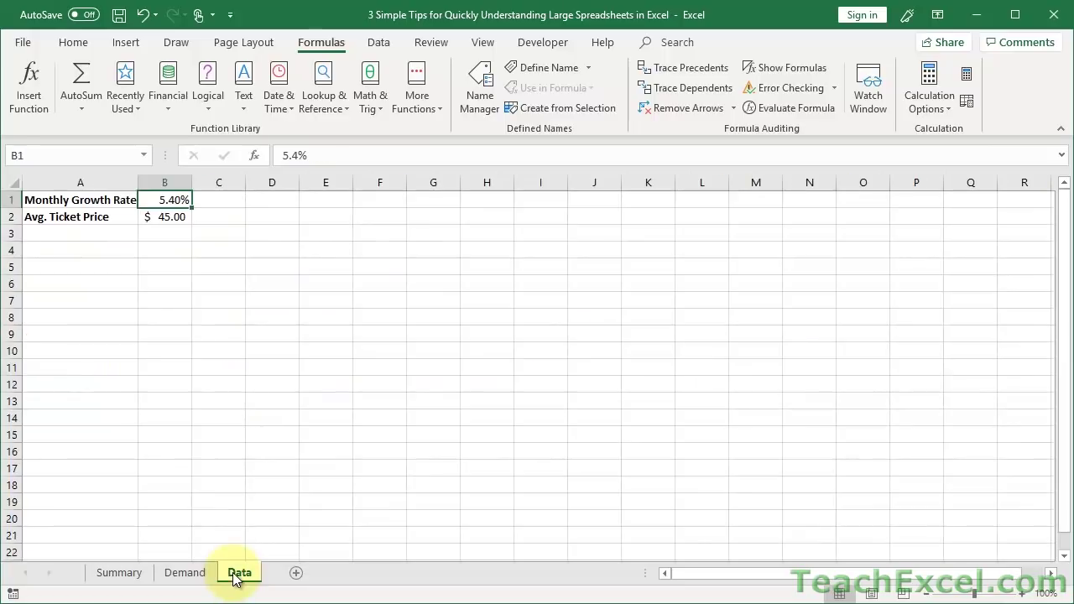
click(185, 573)
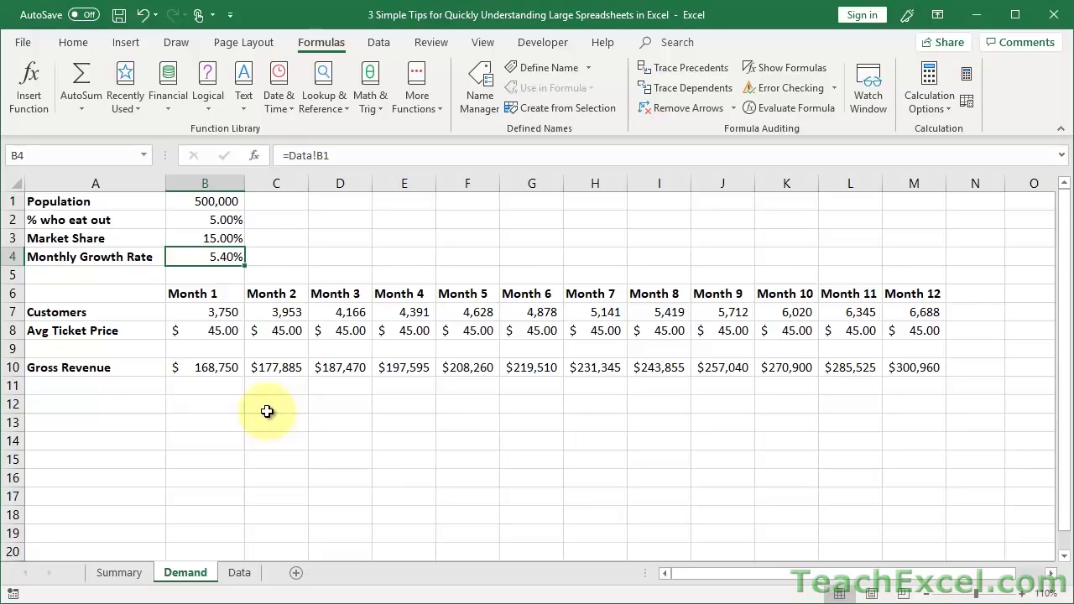
Find all cells containing "Data" on the Demand sheet, and enlarge and reposition the results window
key(ctrl+f)
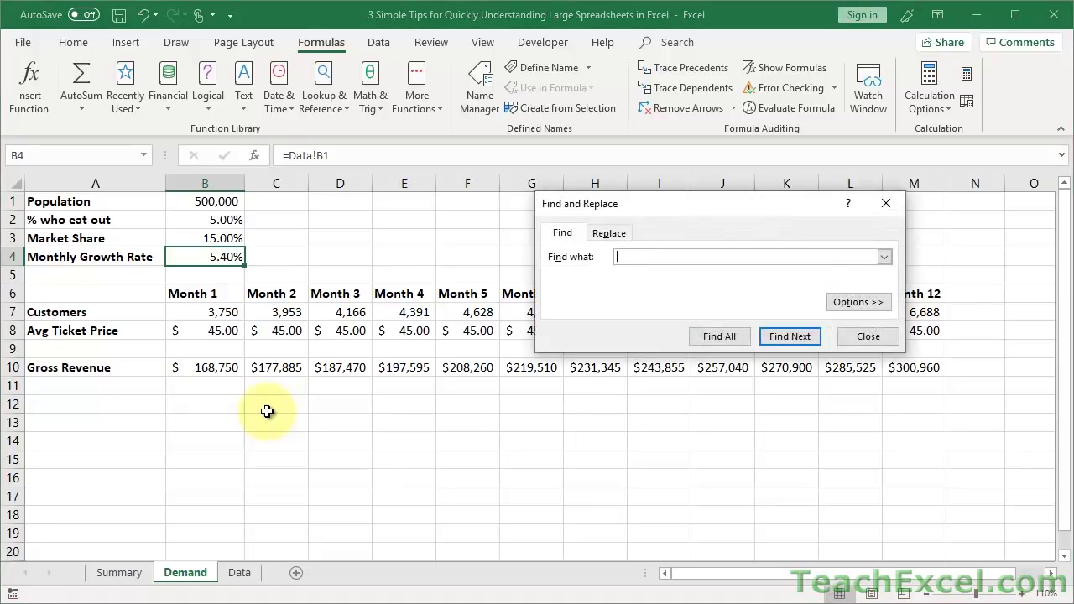
drag(729, 203, 519, 111)
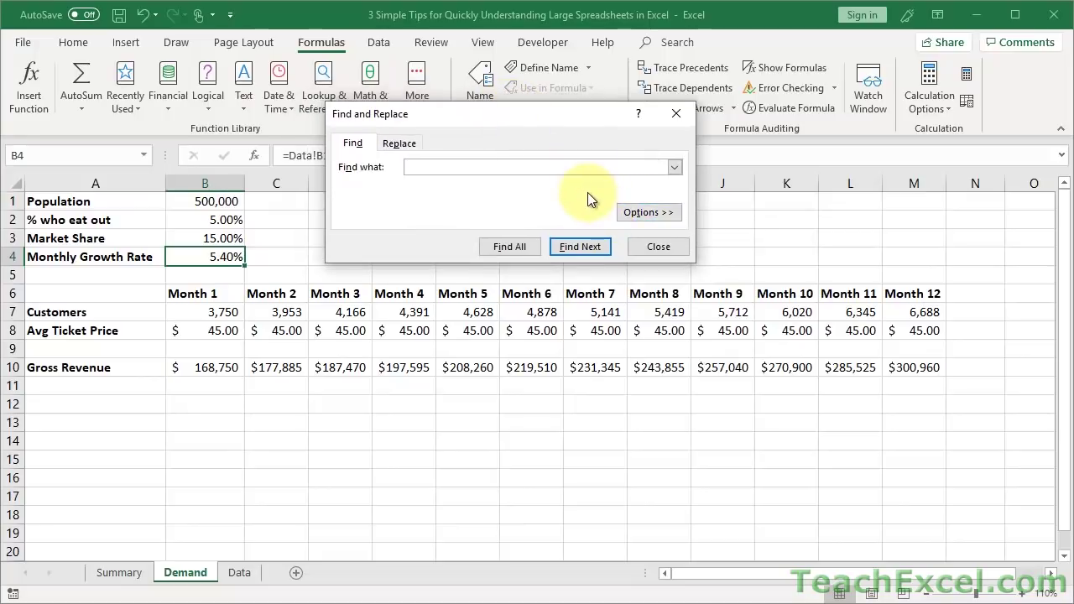
text(Data)
click(503, 247)
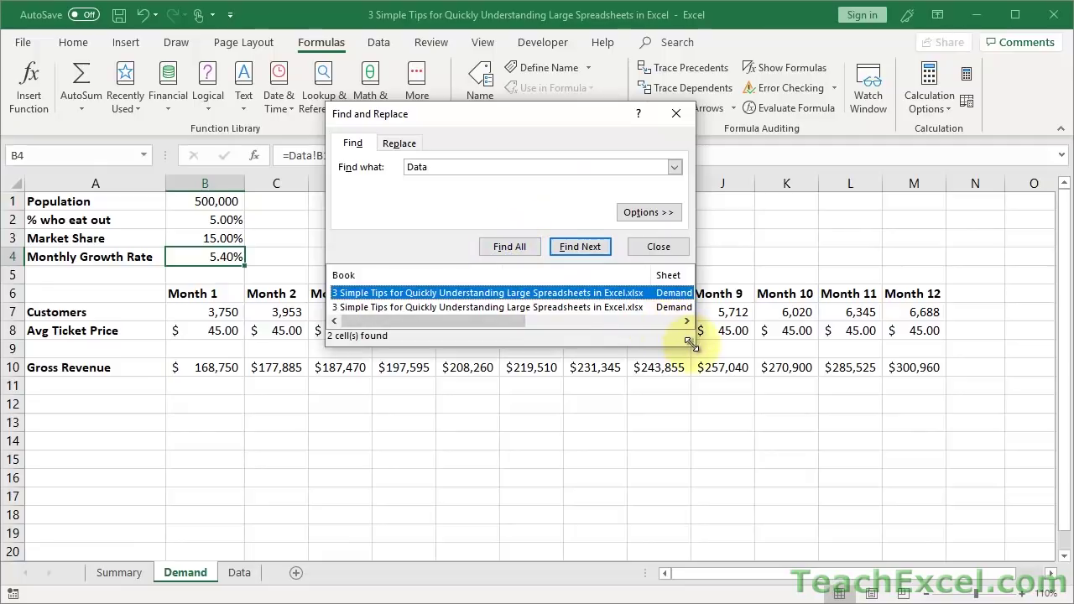
drag(686, 337, 738, 371)
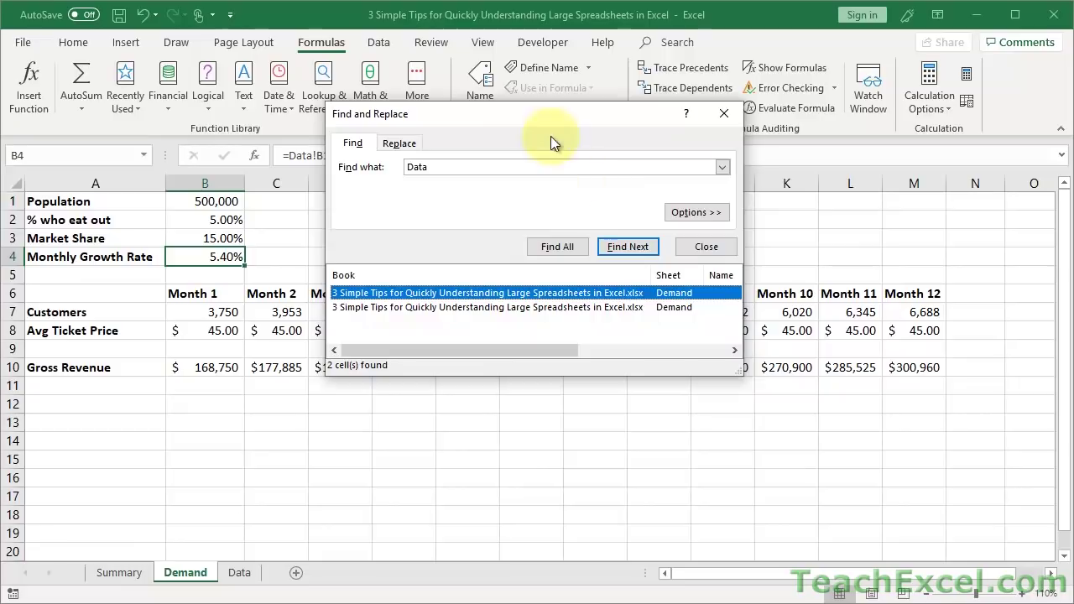
drag(527, 118, 666, 113)
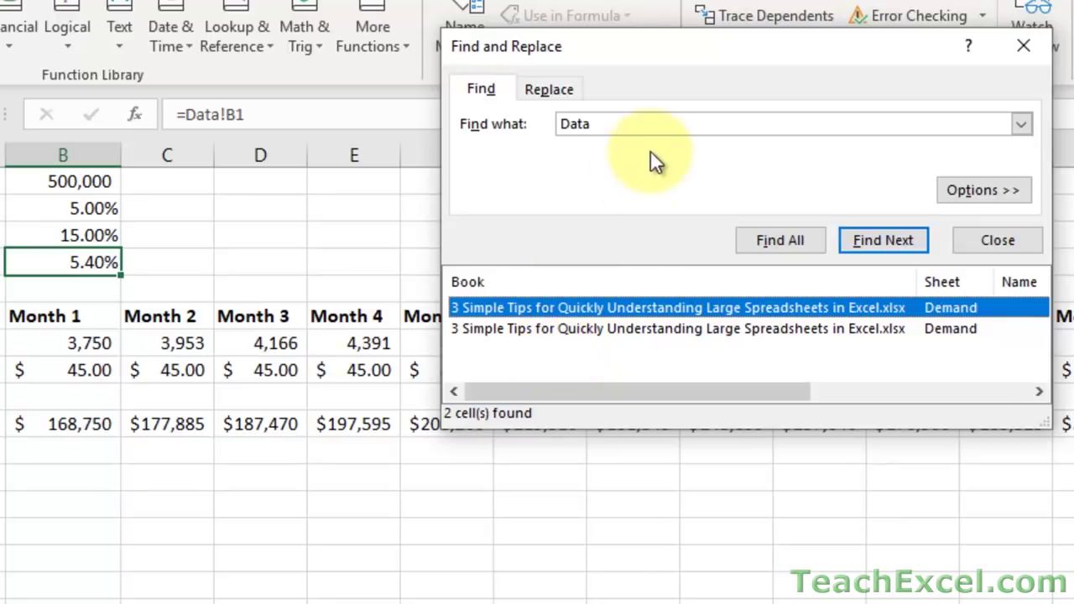
Refine the search to "Data!", list all matches, and review their cell addresses and formulas
click(641, 117)
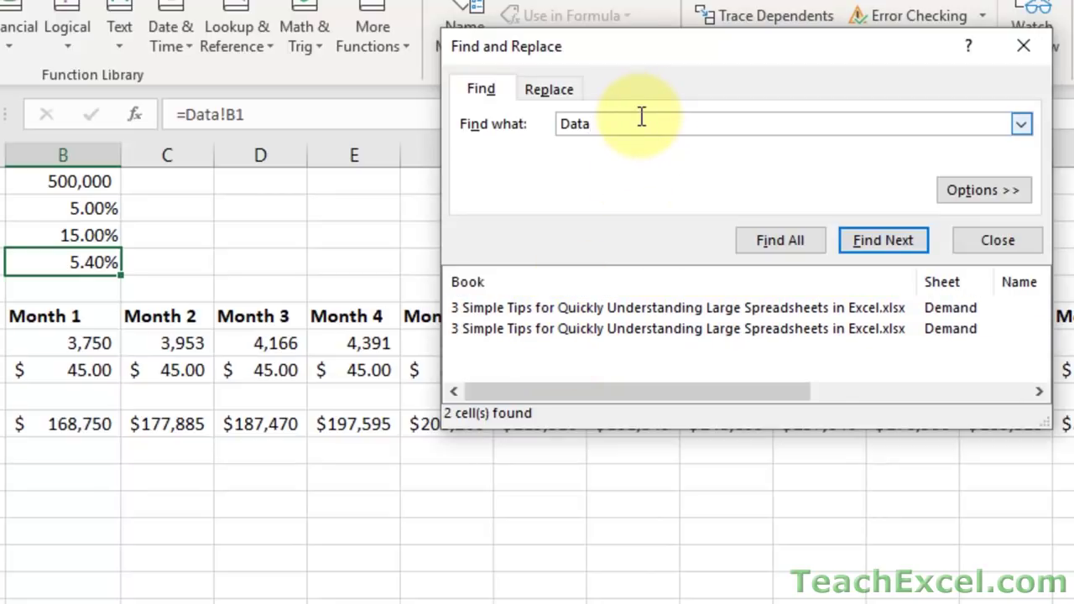
text(!)
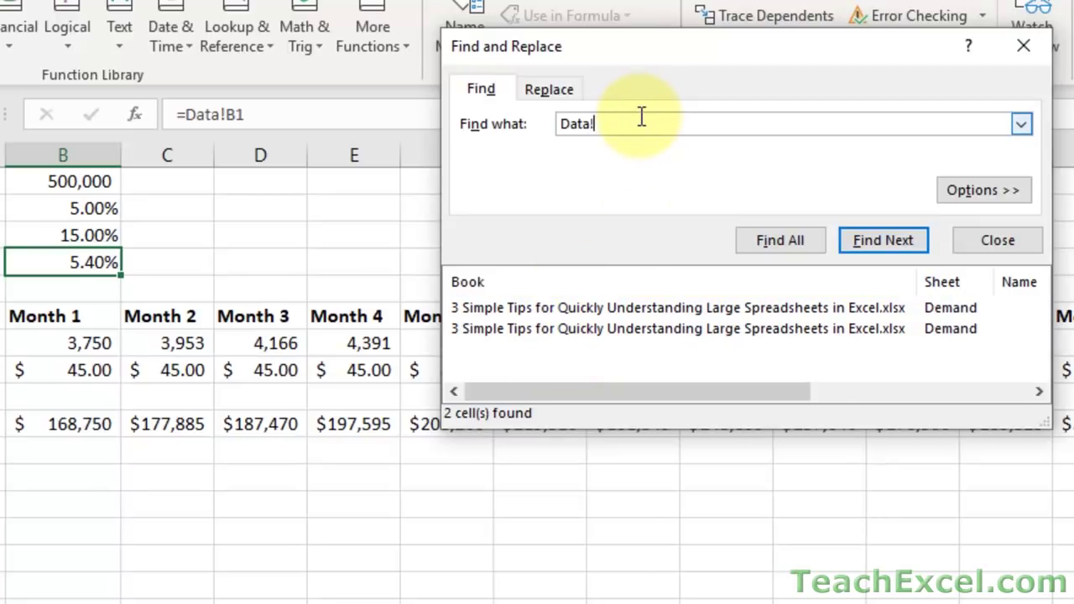
click(773, 239)
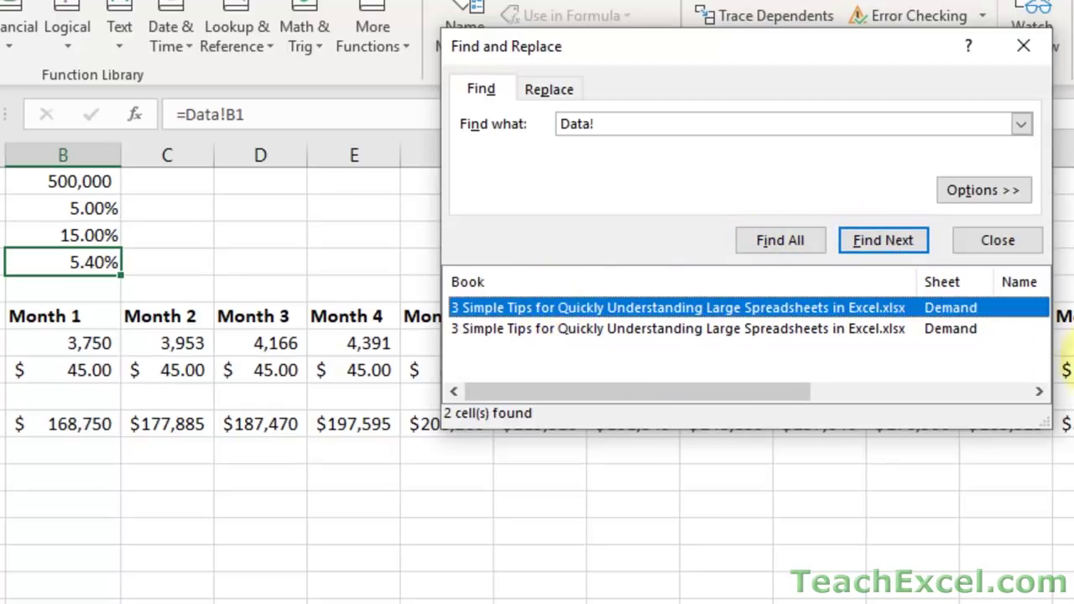
drag(730, 393, 962, 400)
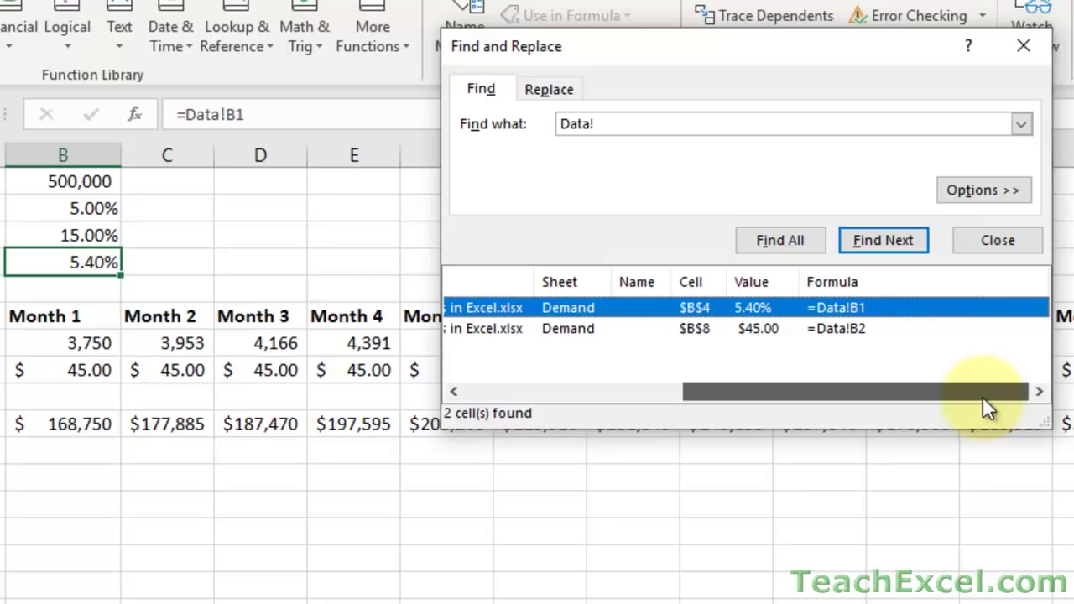
drag(982, 396, 690, 389)
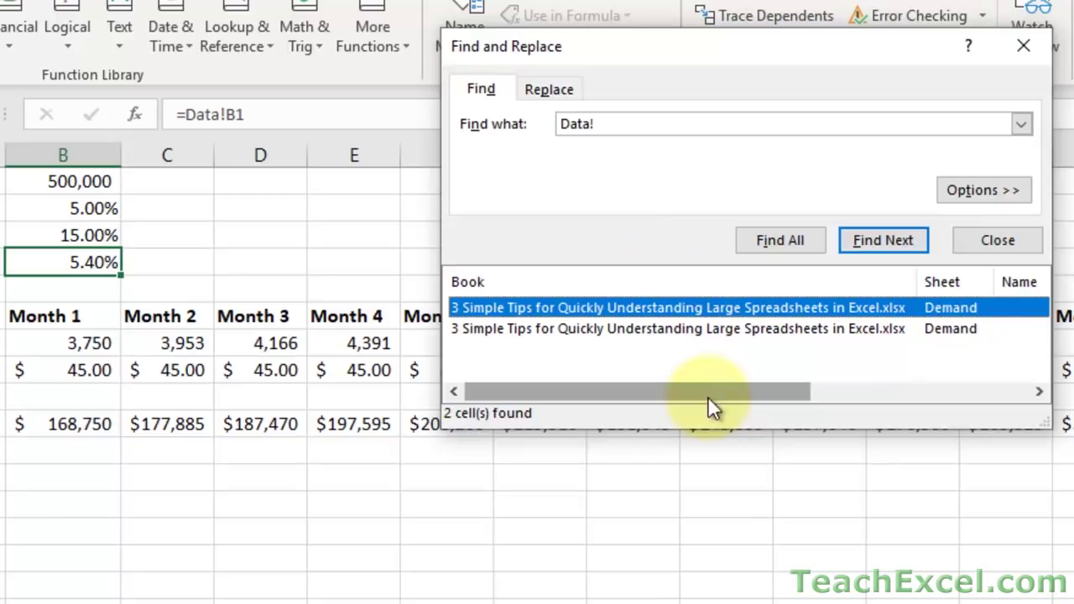
Jump between the found cells B8 and B4 from the search results, ending on B8
click(627, 329)
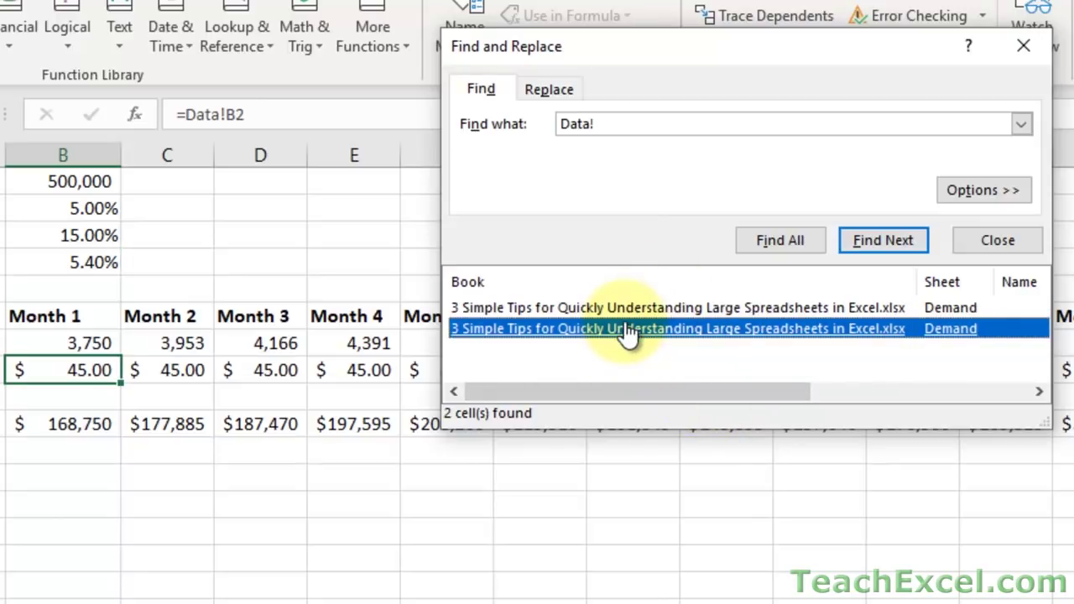
click(668, 308)
click(665, 329)
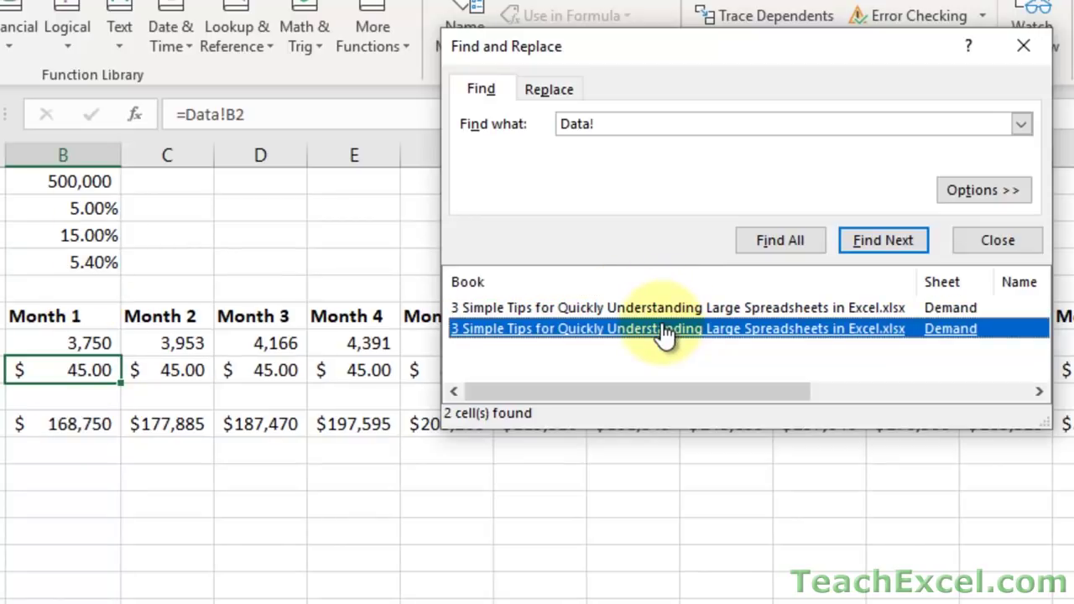
Select all the found cells together, fill them with yellow, and close the search
key(ctrl+a)
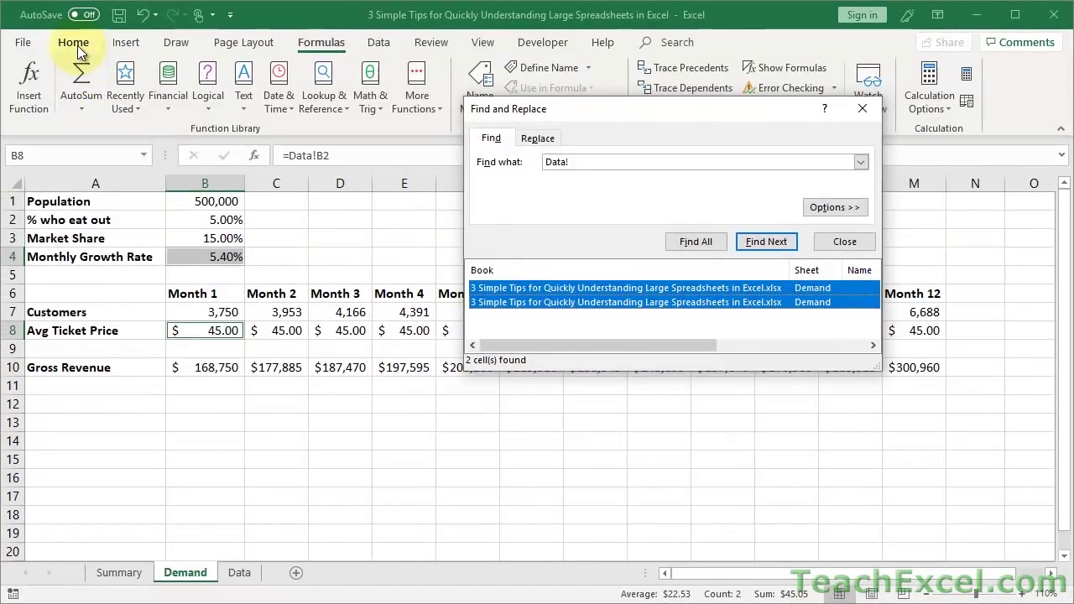
click(78, 47)
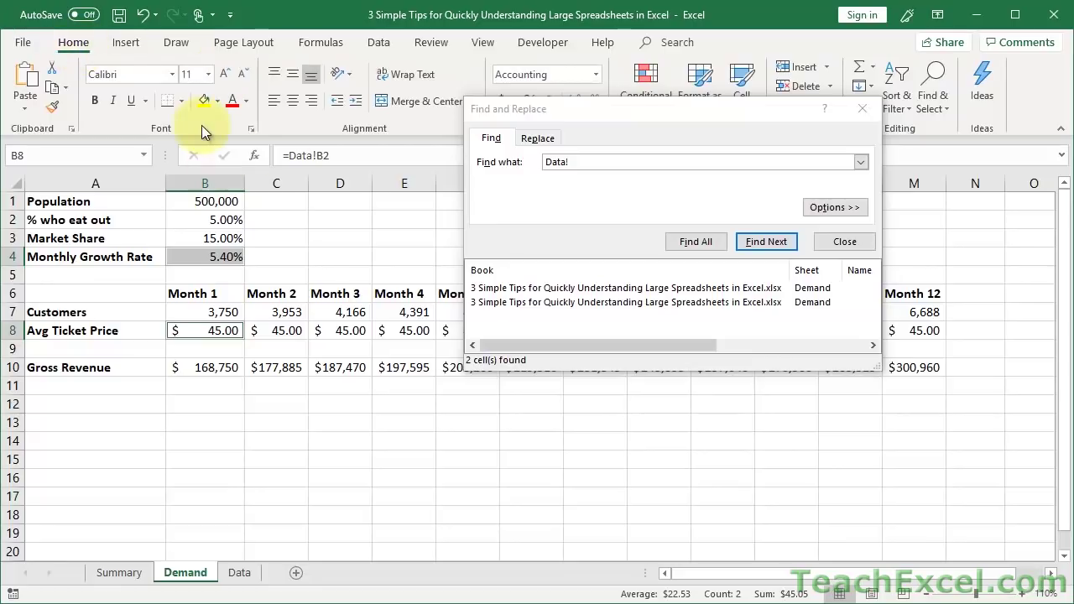
click(202, 101)
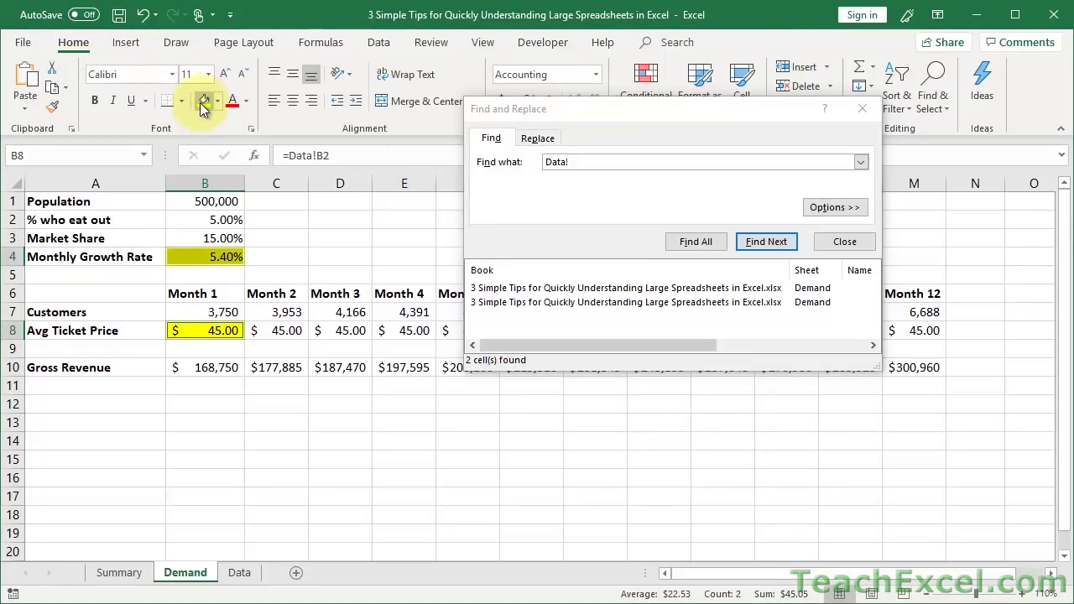
click(856, 112)
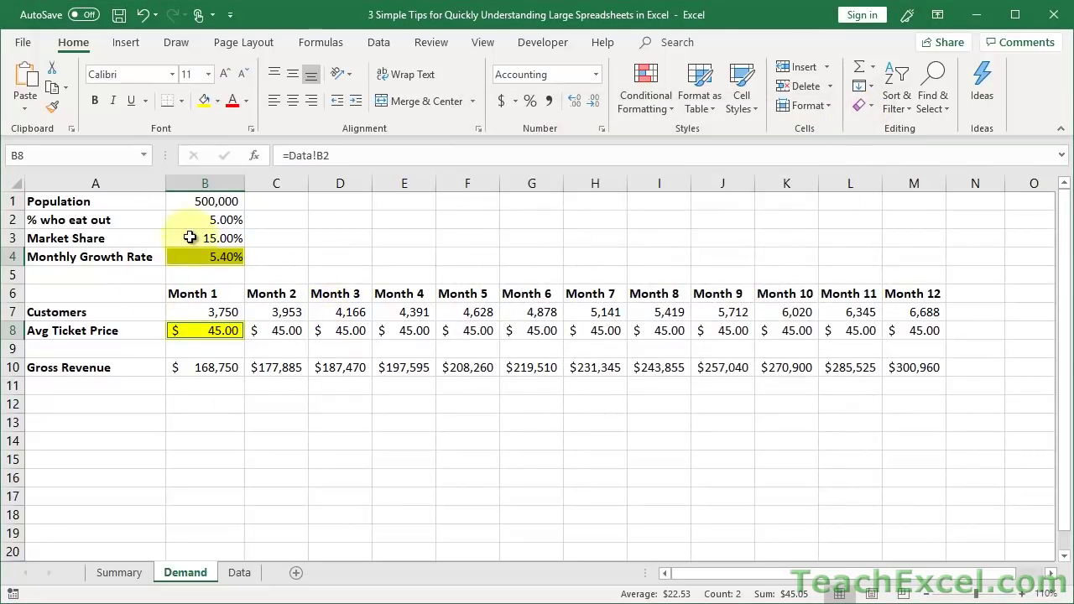
Search the Summary sheet for all references to "Data!", dismiss the message, and reposition the search window above the data
click(118, 572)
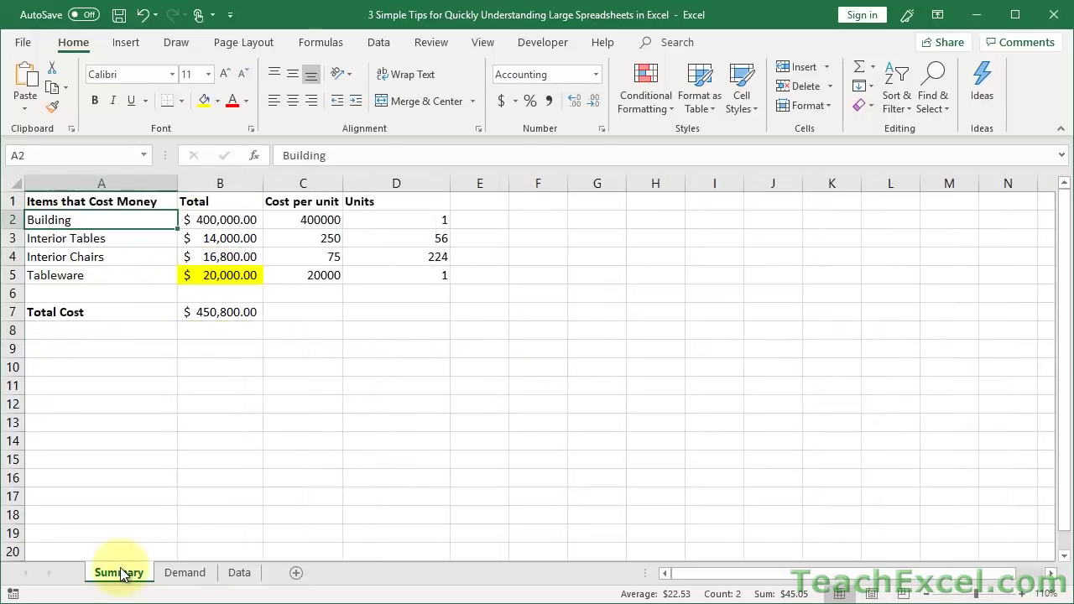
key(ctrl+f)
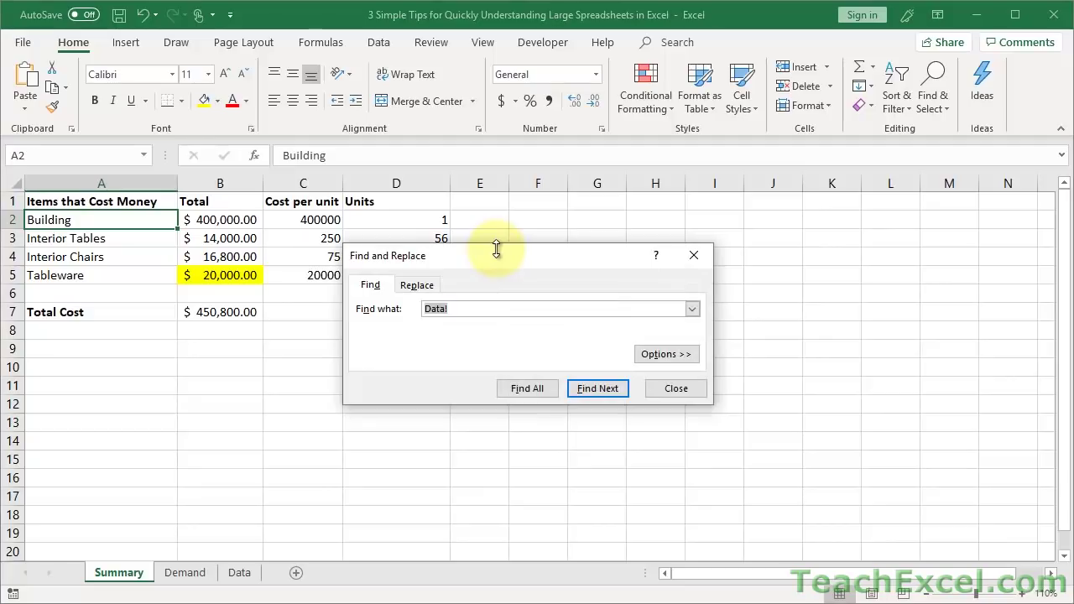
click(526, 390)
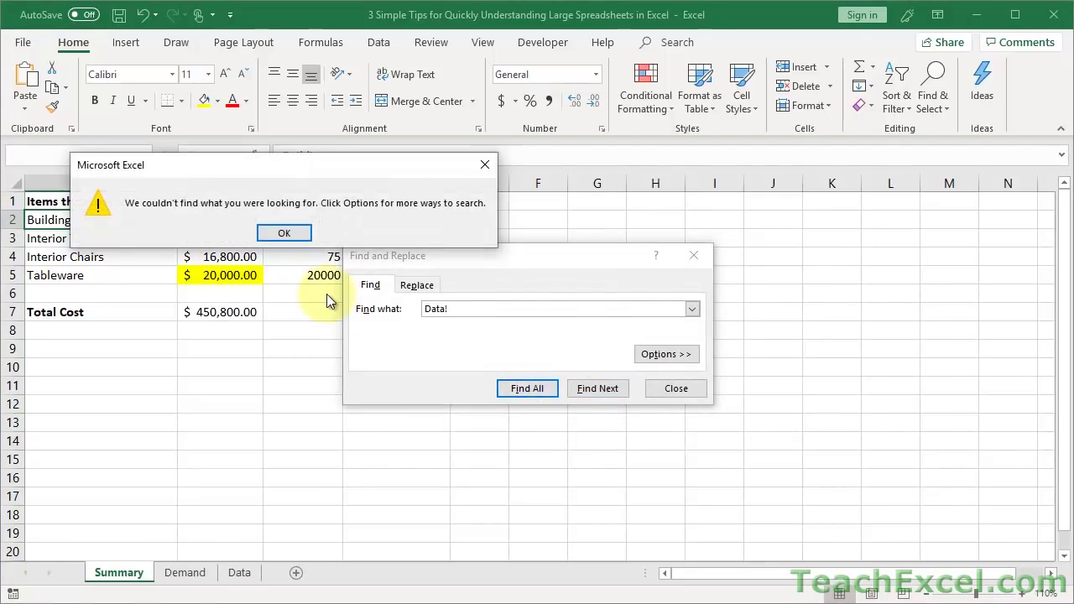
click(285, 233)
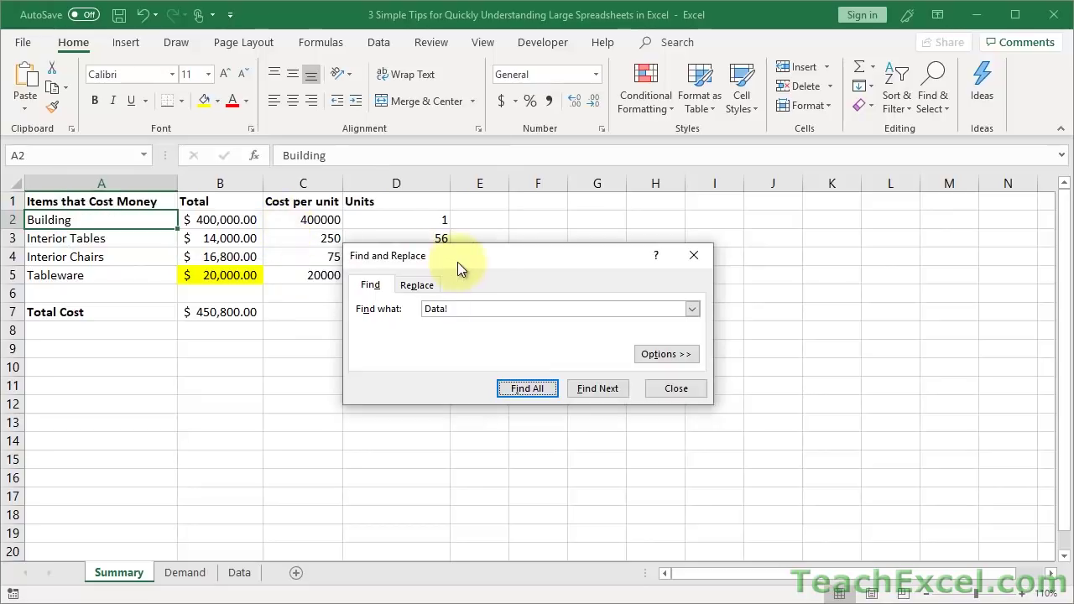
drag(471, 260, 450, 111)
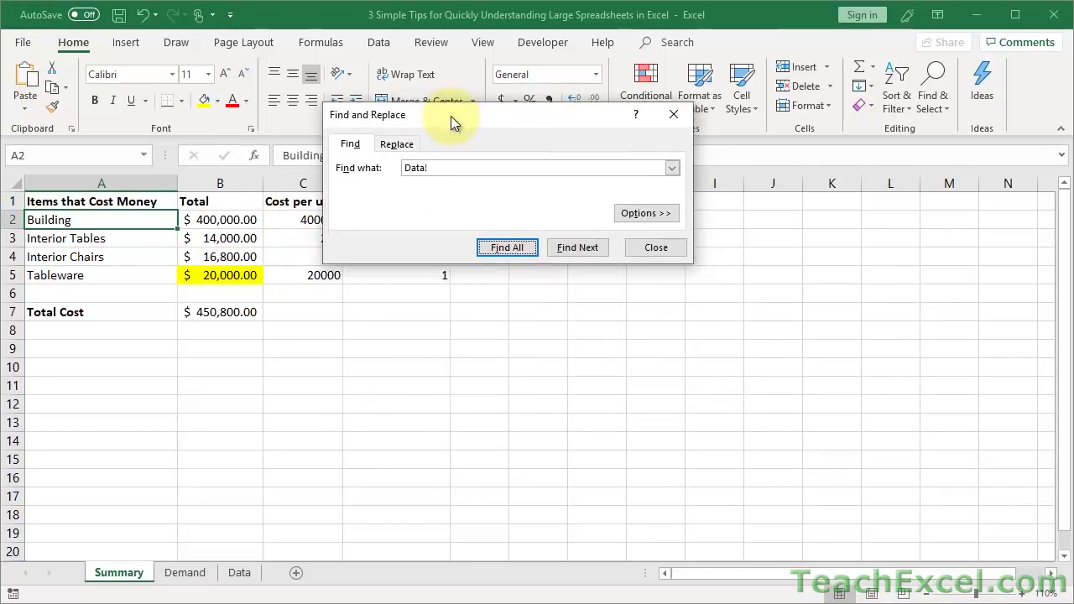
Expand the search options, set the scope to Workbook, and find all "Data!" references
click(637, 206)
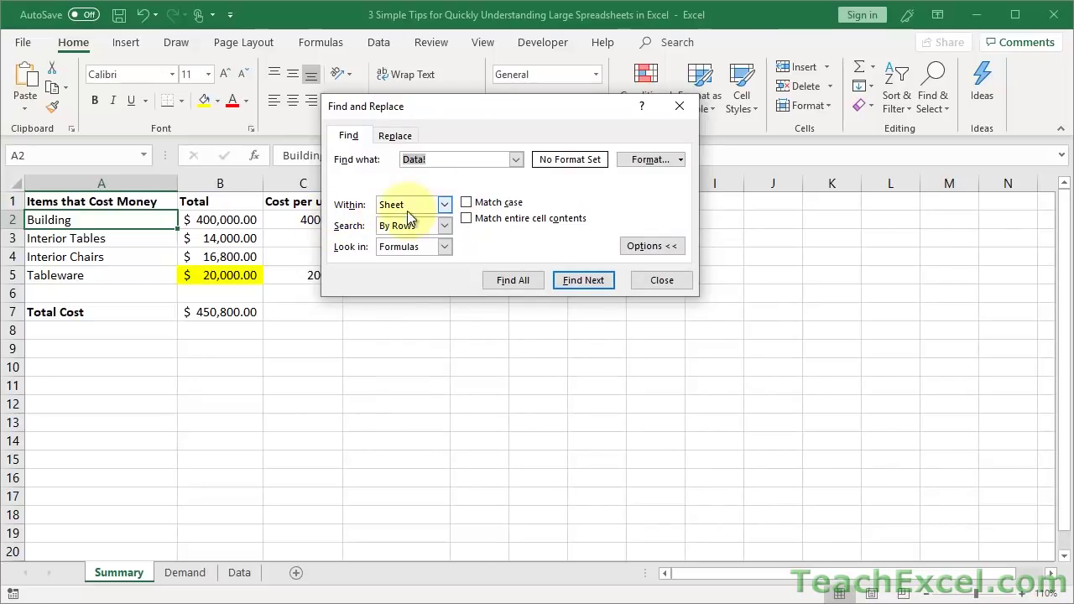
click(446, 206)
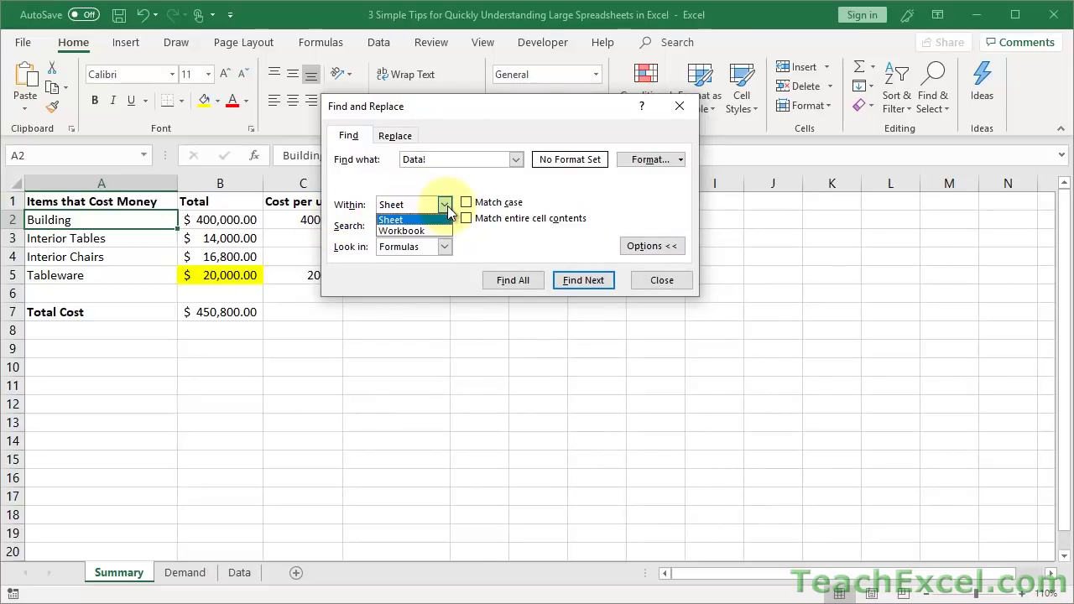
click(432, 230)
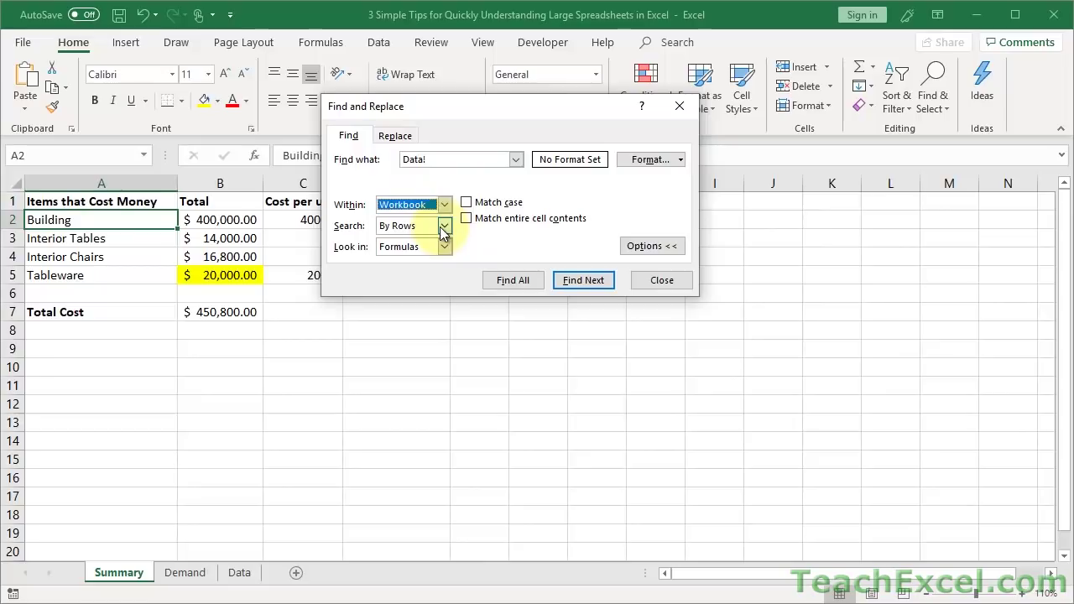
click(513, 285)
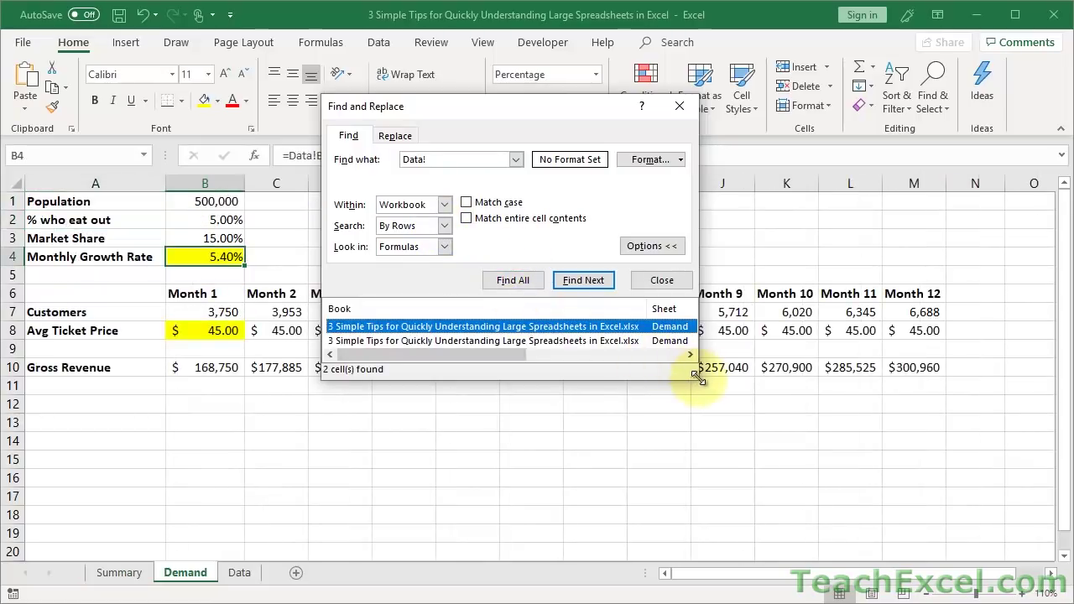
Enlarge the workbook search results and visit the matches in B8 and B4, ending on B8
drag(696, 378, 766, 440)
click(518, 341)
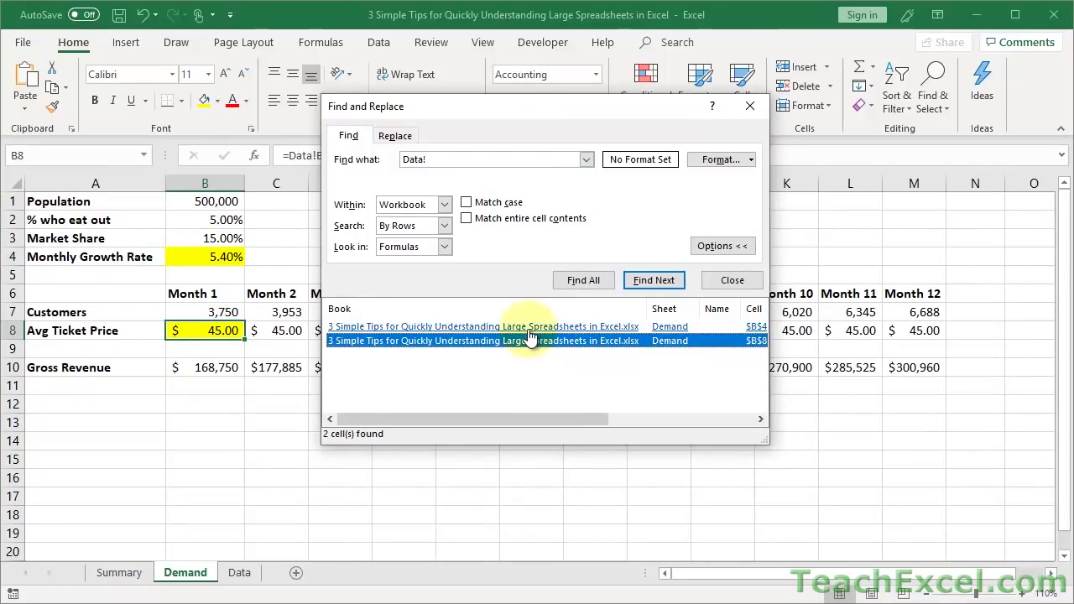
click(528, 329)
click(528, 342)
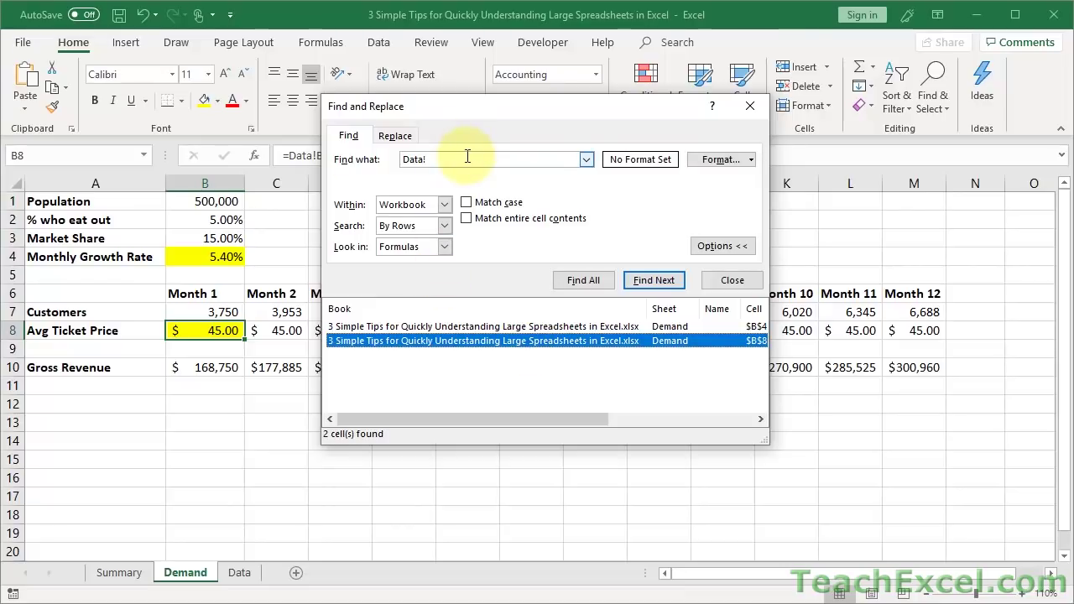
Search the workbook's formulas for "population", go to the next match, list all matches, and close the search
click(329, 159)
text(pop)
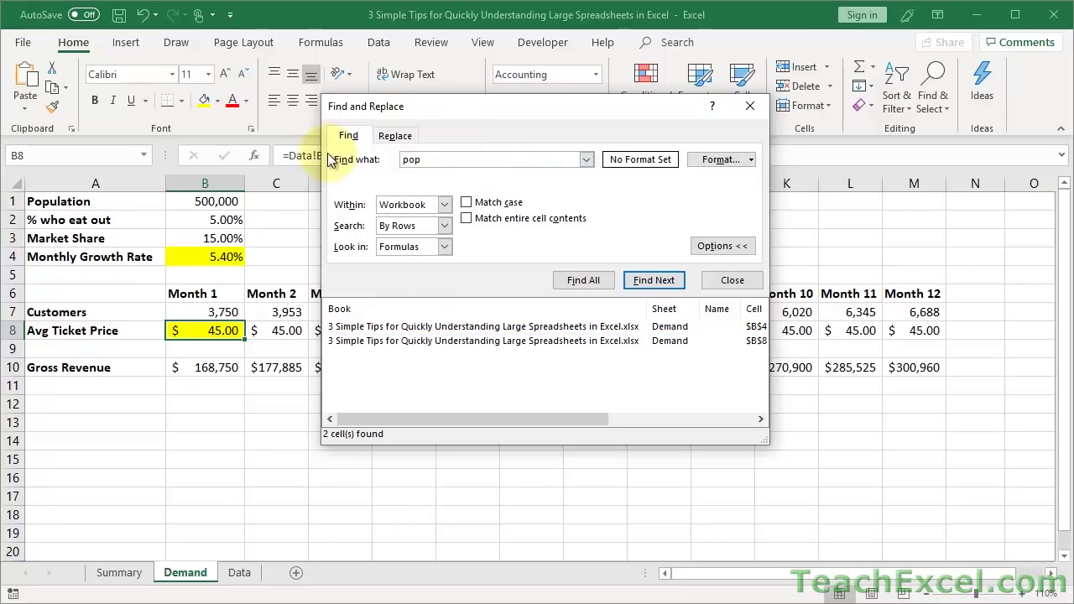
text(ulation)
click(646, 284)
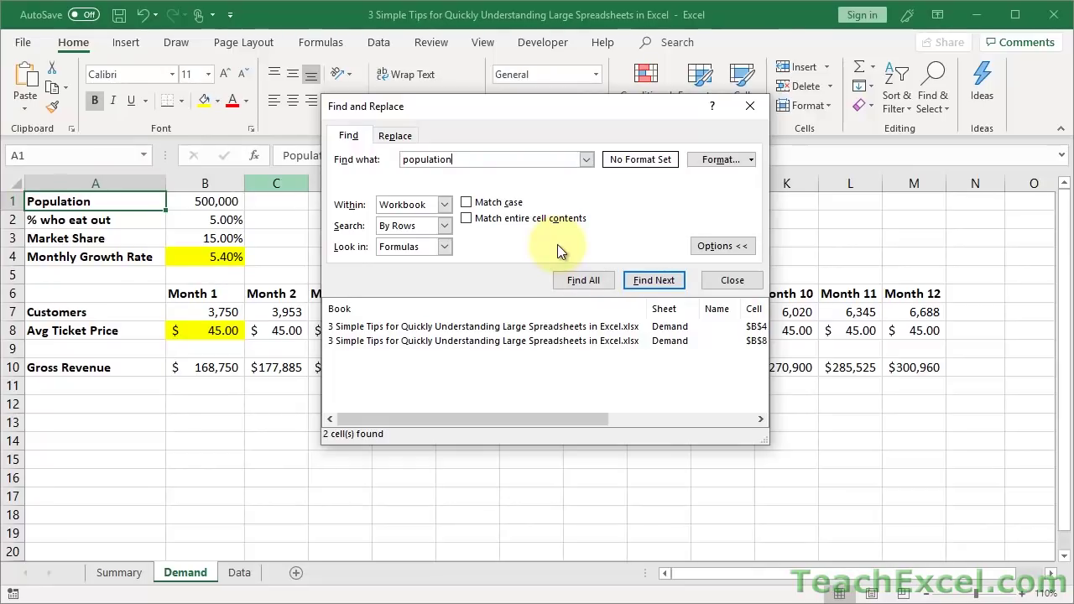
click(448, 245)
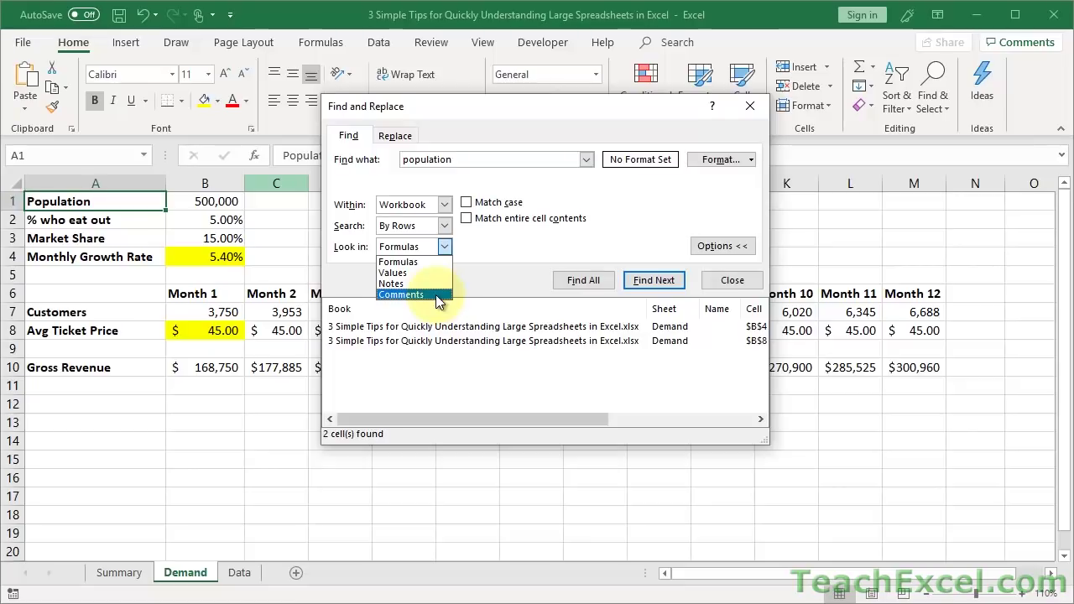
click(503, 262)
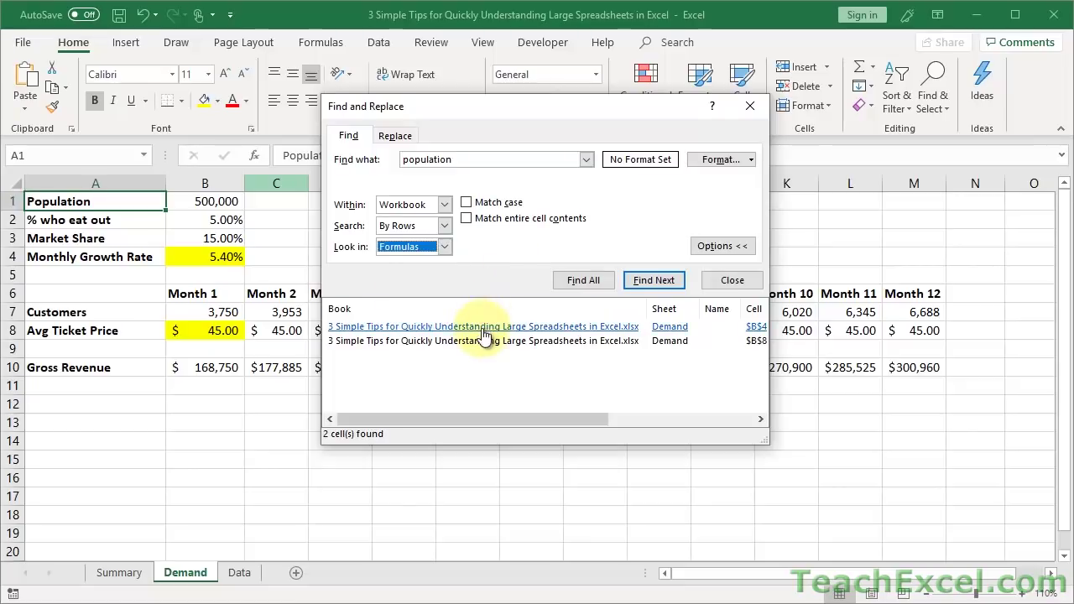
click(558, 289)
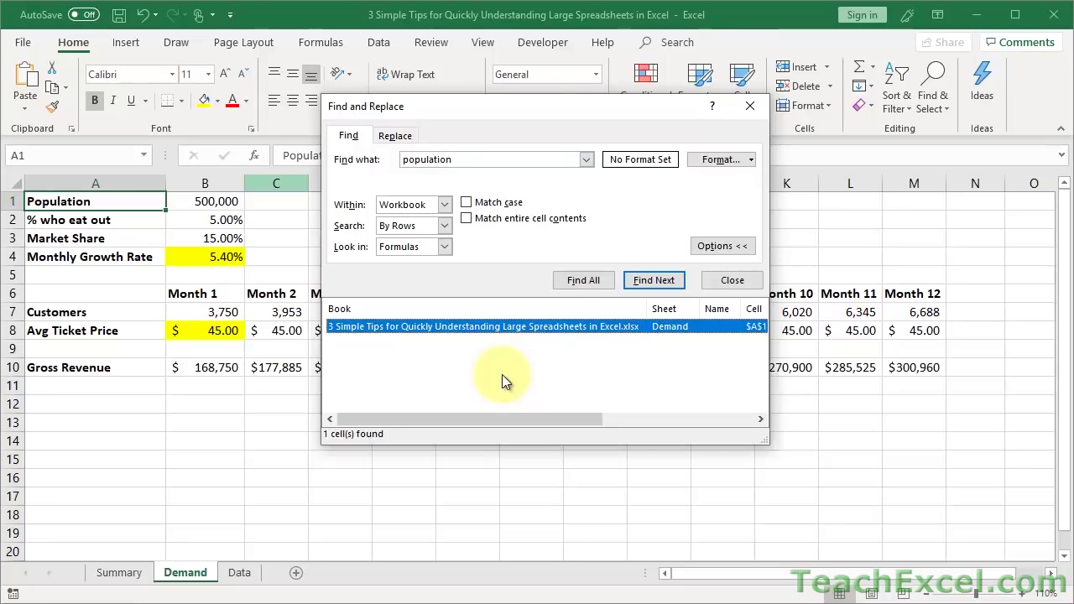
key(Escape)
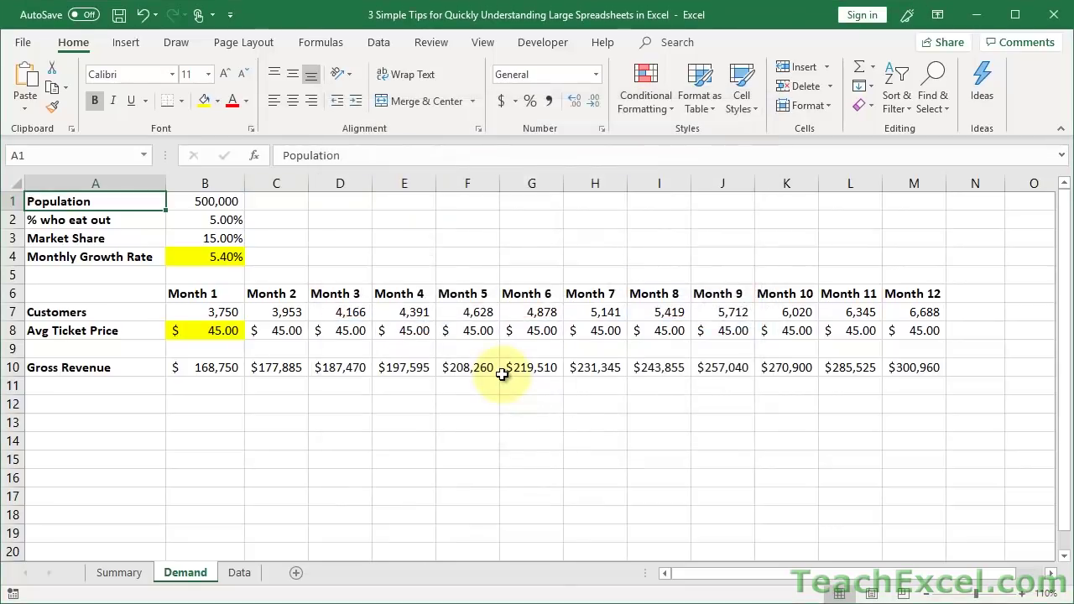
On the Data sheet, check the values in B1 and B2 and widen column A to fit the Monthly Growth Rate label
click(239, 572)
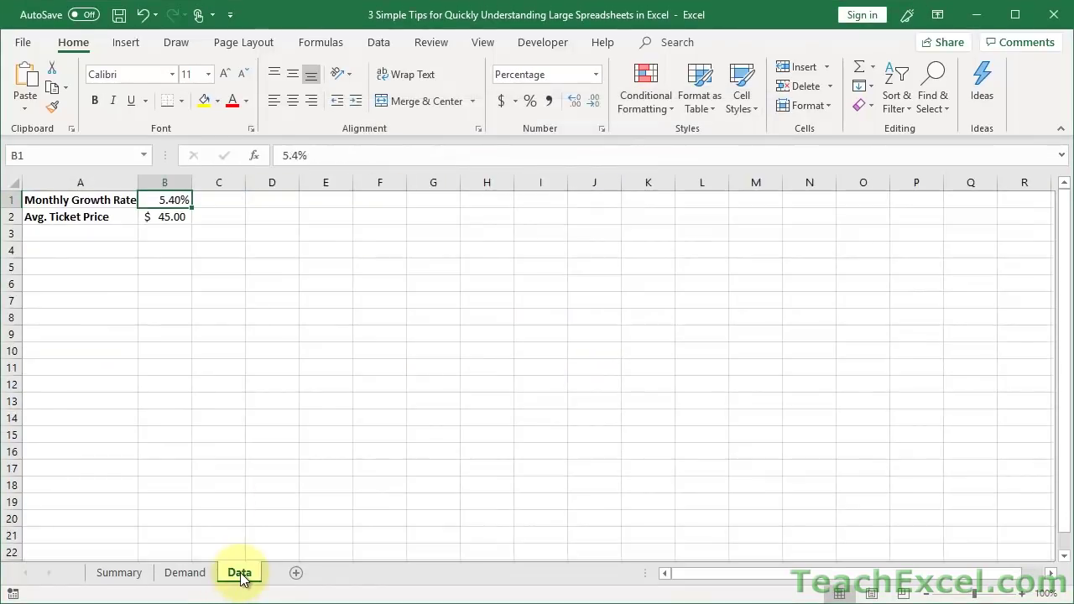
click(1022, 594)
click(1022, 595)
click(1023, 595)
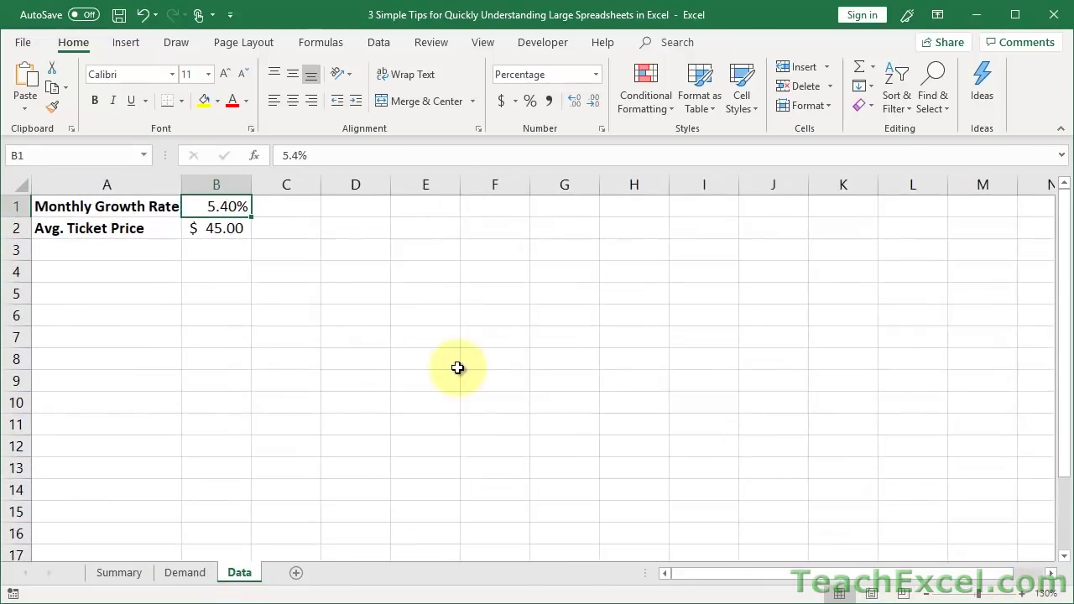
key(Down)
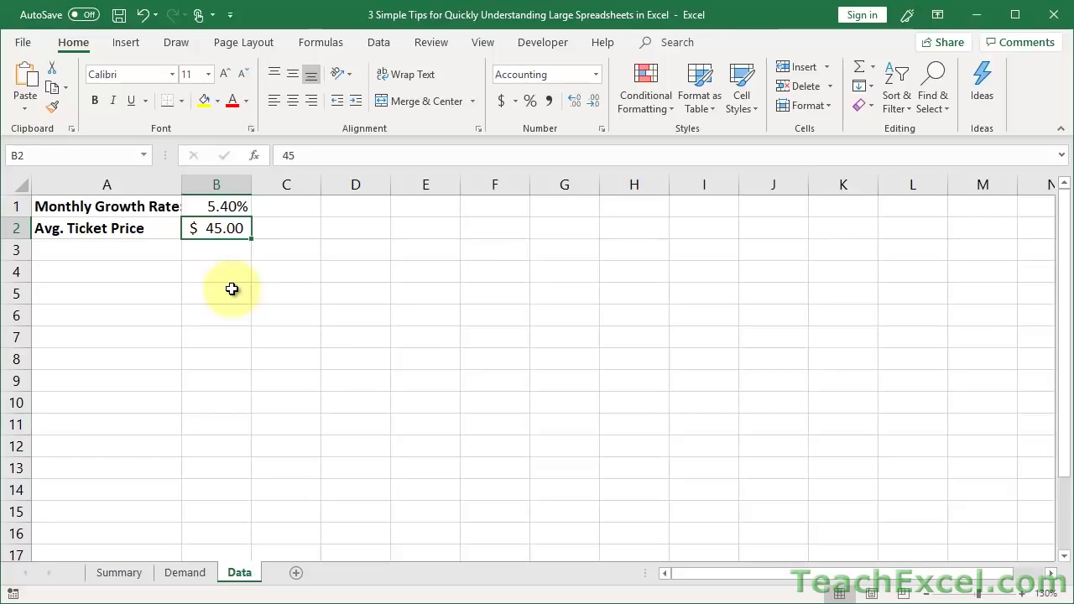
key(Up)
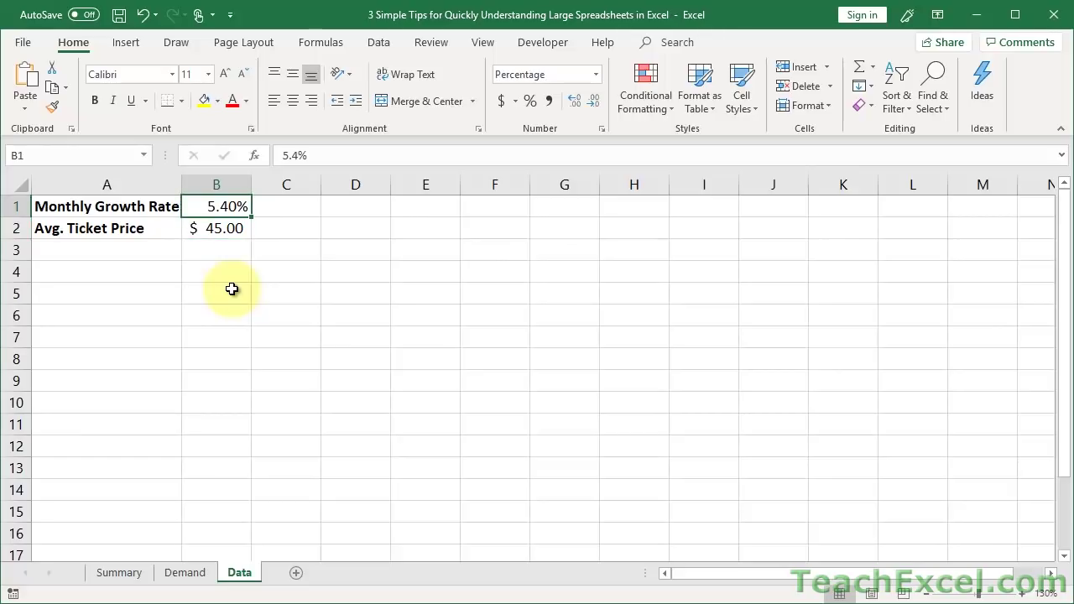
key(Down)
key(Up)
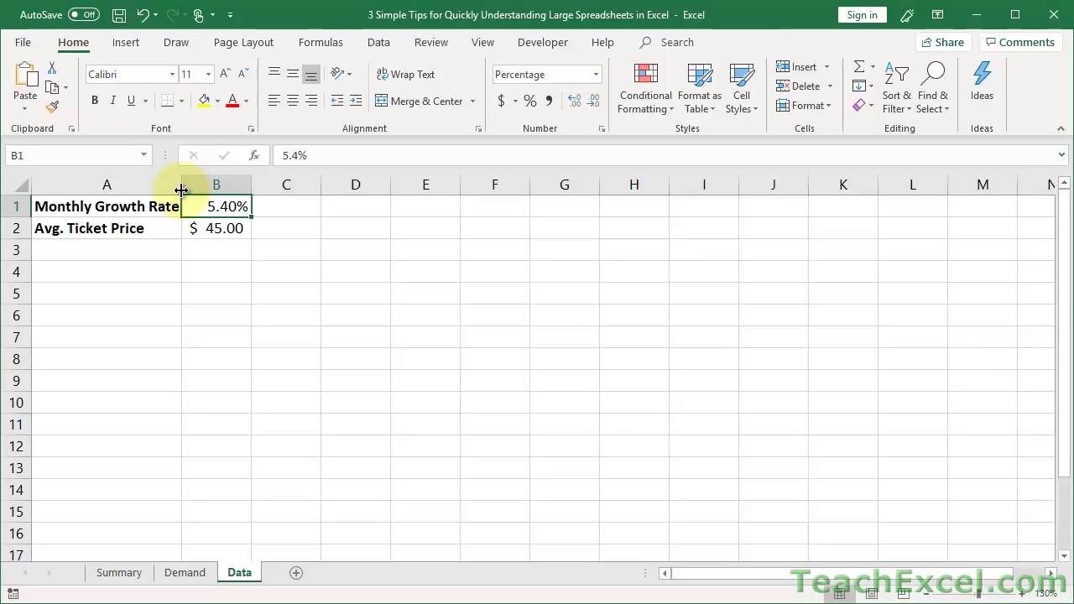
drag(182, 185, 196, 185)
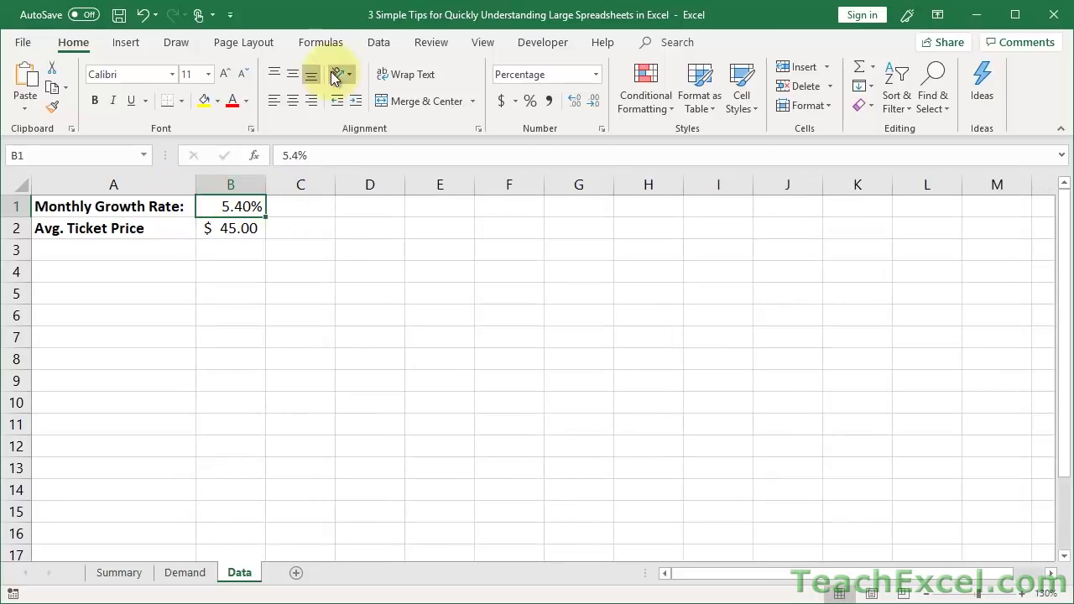
Try to trace the precedents of cell B1 on the Data sheet and dismiss the message
click(322, 43)
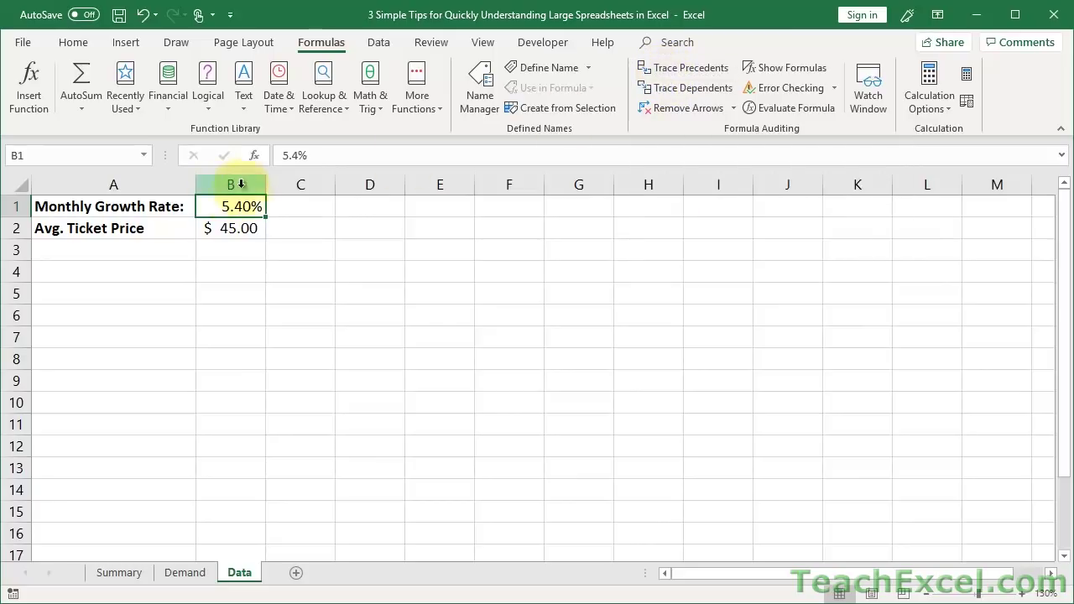
click(672, 69)
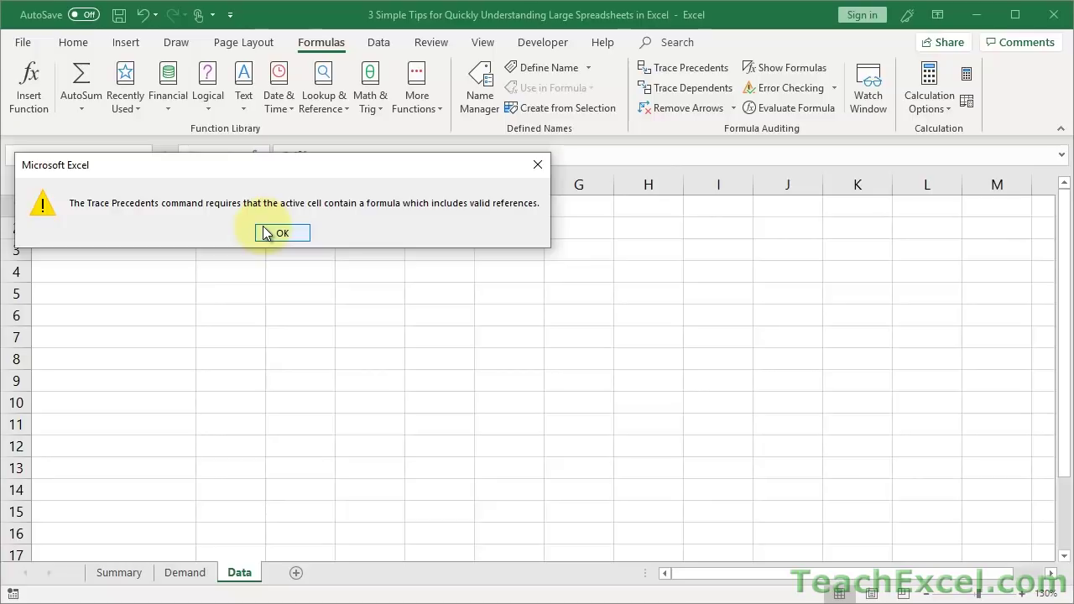
click(280, 232)
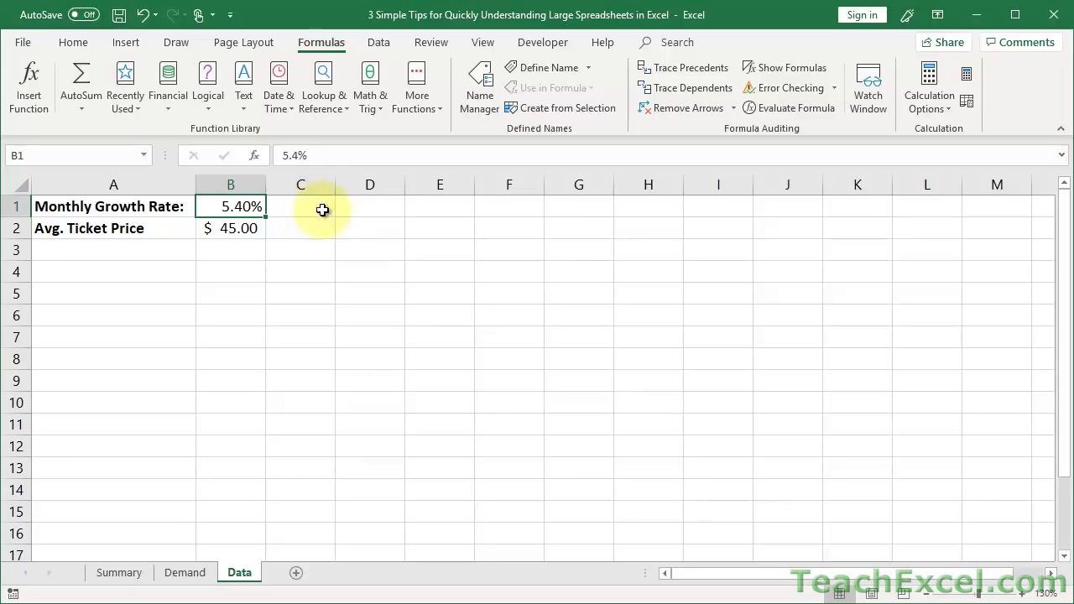
Trace the dependents of B1, open the dashed arrow's list of cross-sheet references, and move that window nearer the cells
click(696, 89)
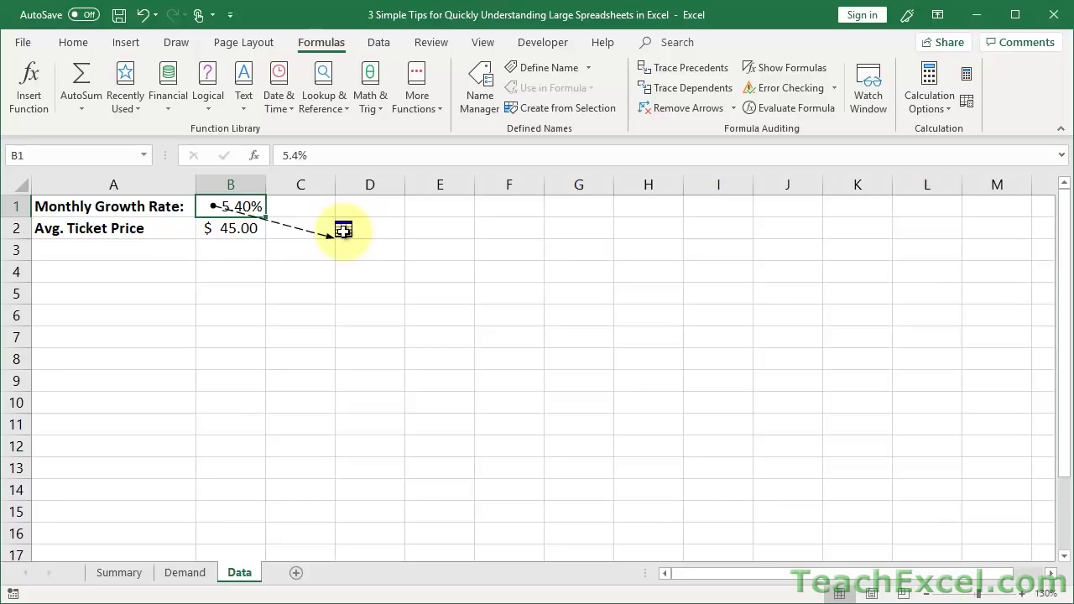
double_click(343, 231)
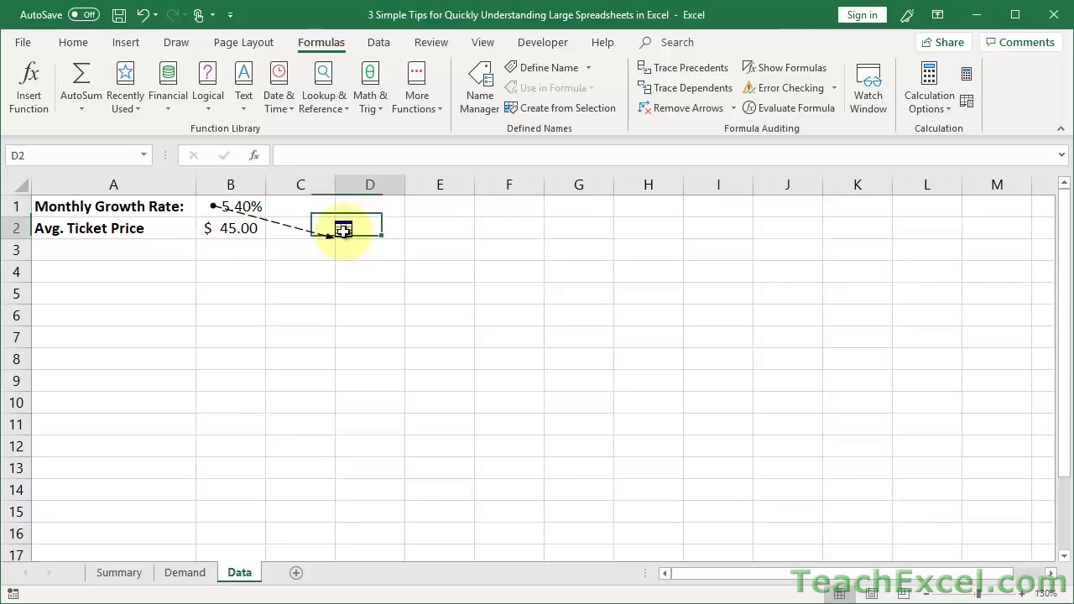
click(325, 228)
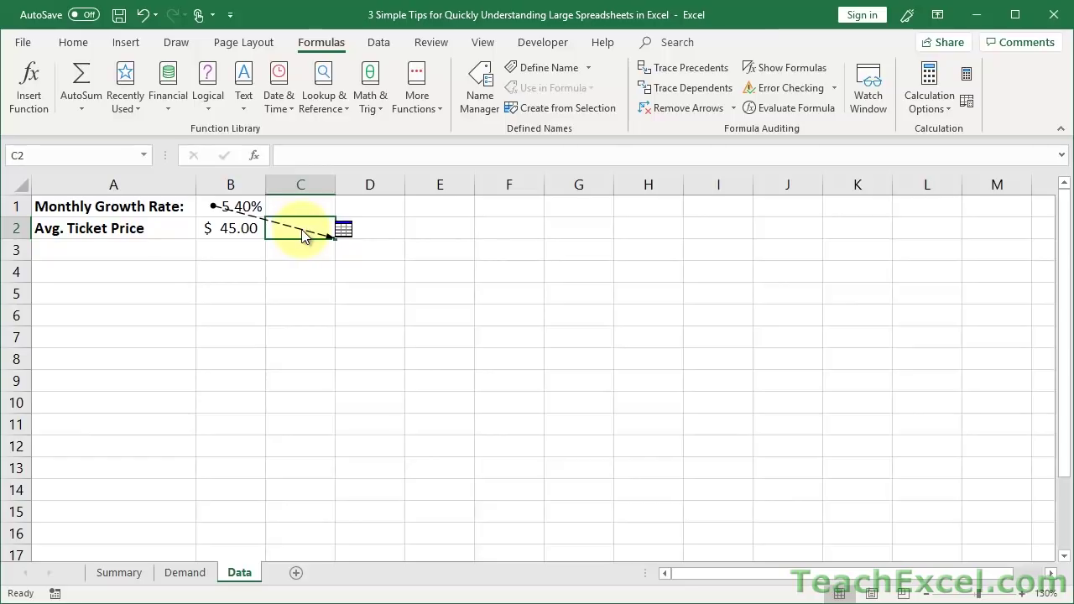
double_click(301, 229)
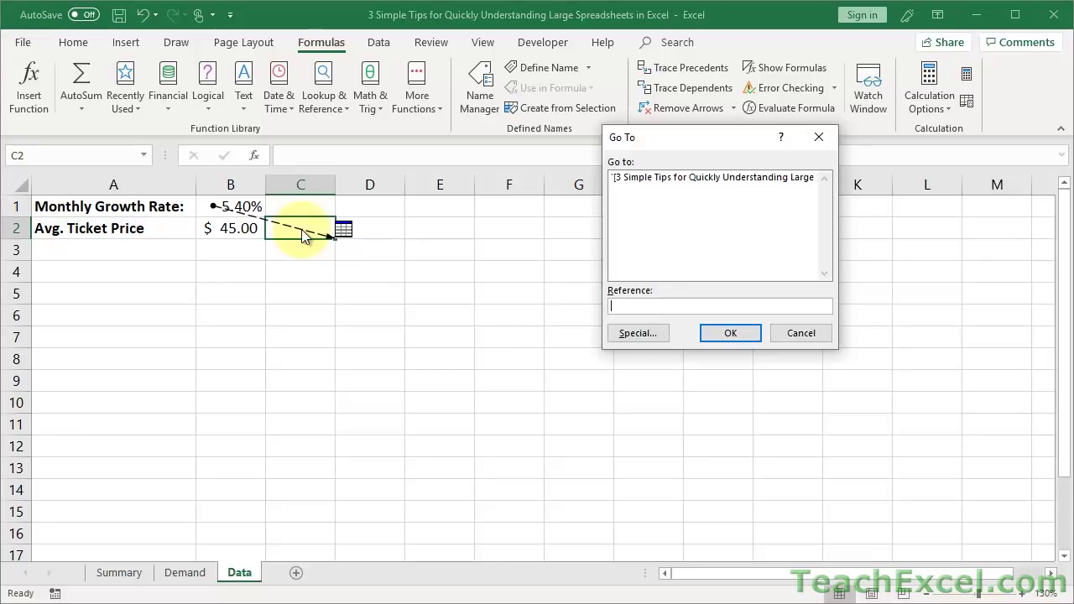
drag(710, 143, 506, 106)
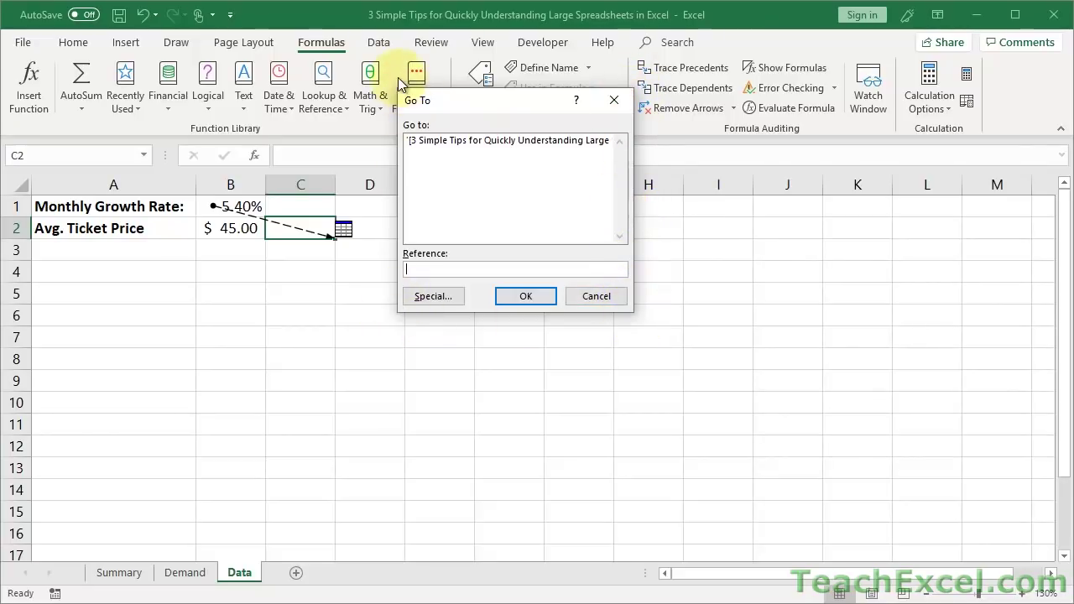
Select the listed reference, read it through to its sheet and cell at the end, and go to that cell, Demand B4
click(509, 143)
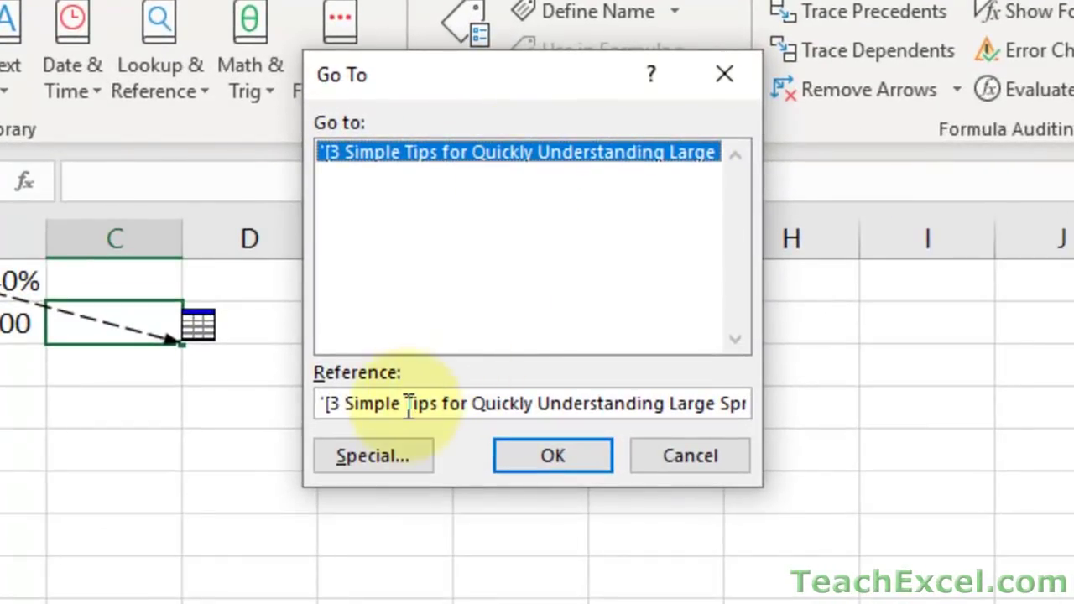
click(687, 401)
key(Right)
key(Right)
key(Right)
key(Right)
key(Right)
key(Right)
key(Right)
key(Right)
key(Right)
key(Right)
key(Right)
key(Right)
key(Right)
key(Right)
key(Right)
key(Right)
key(Right)
key(Right)
key(Right)
key(Right)
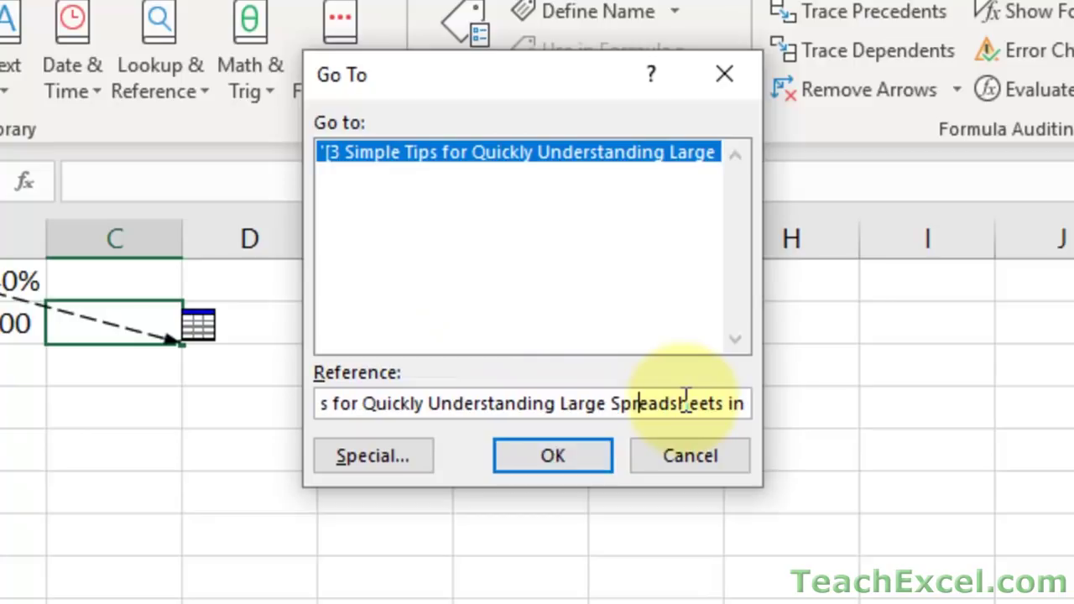
key(Right)
key(Right)
key(Right)
key(Right)
key(Right)
key(Right)
key(Right)
key(Right)
key(Right)
key(Right)
key(Right)
key(Right)
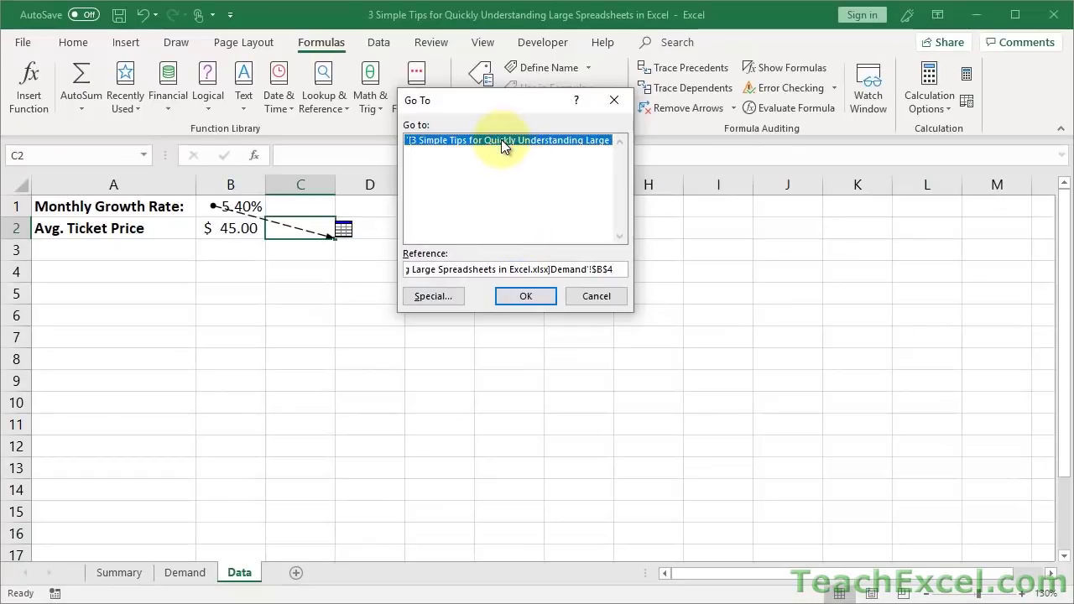
double_click(500, 139)
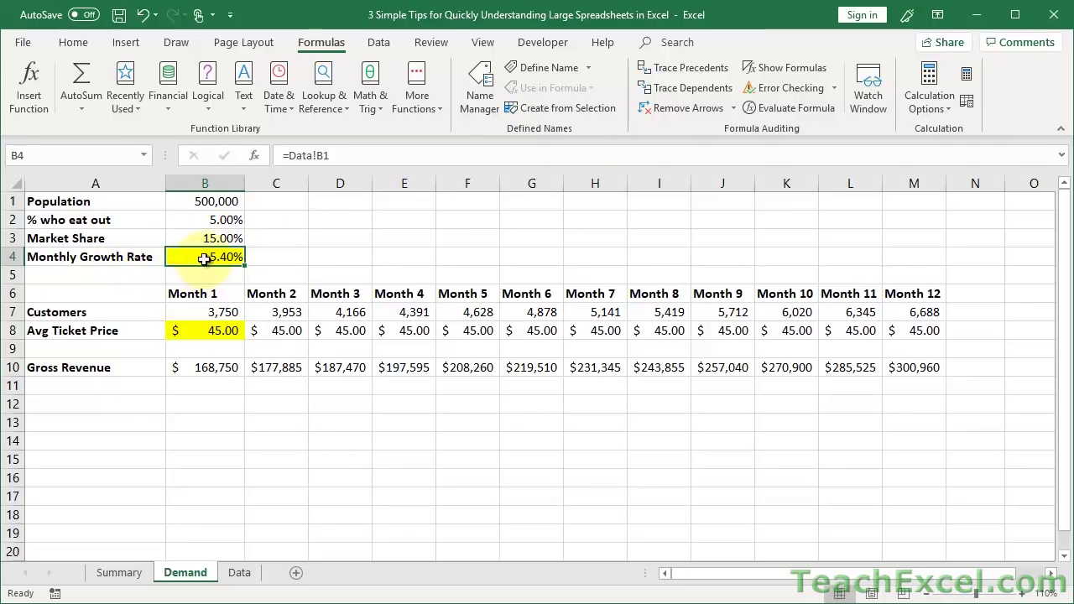
Return to cell B1 on the Data sheet and remove the trace arrows
click(238, 572)
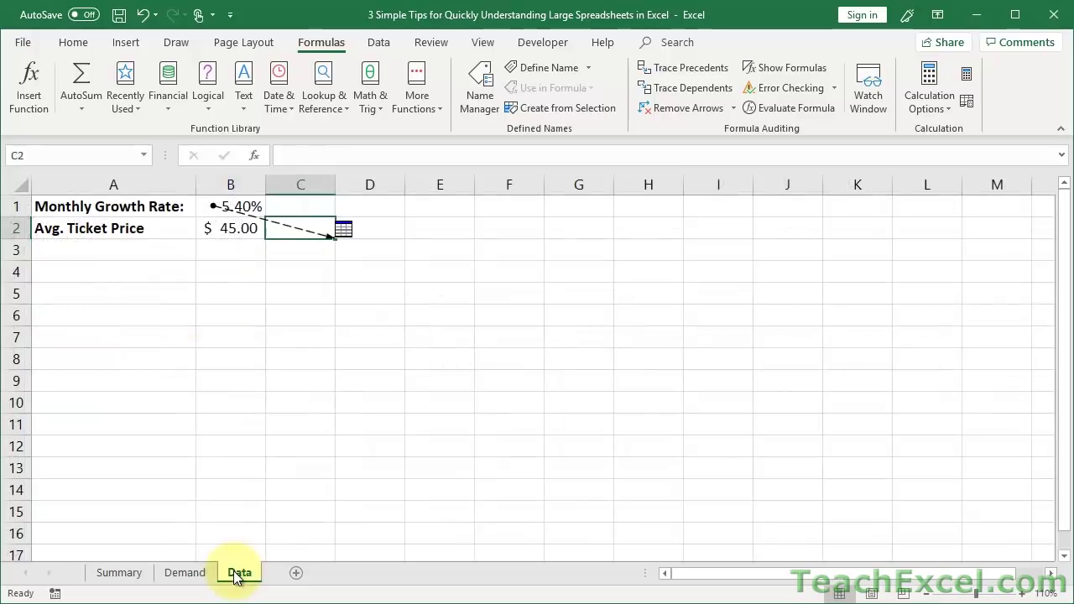
click(244, 203)
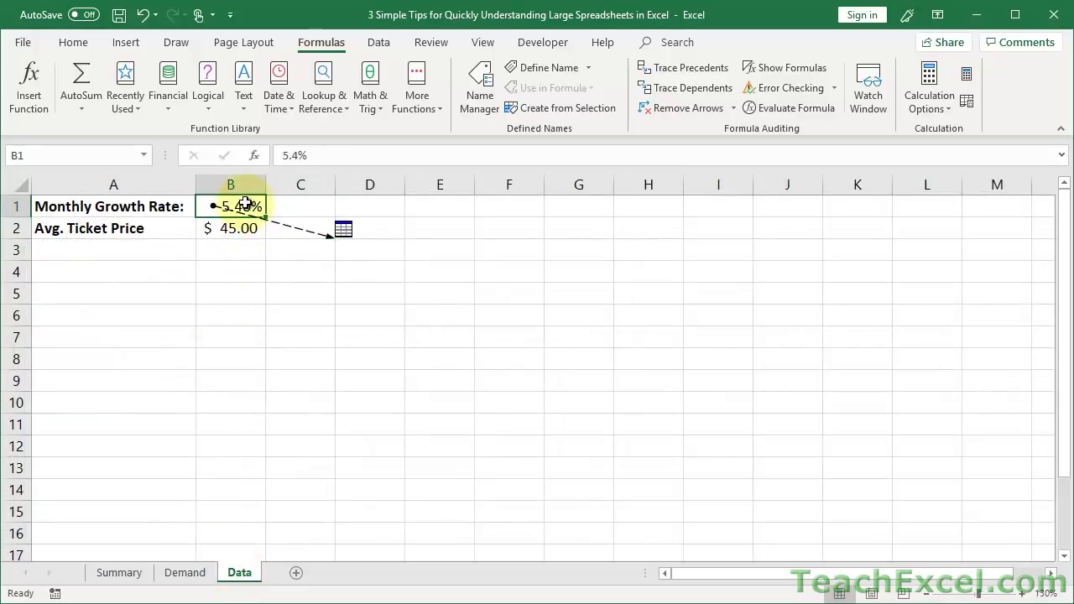
click(674, 106)
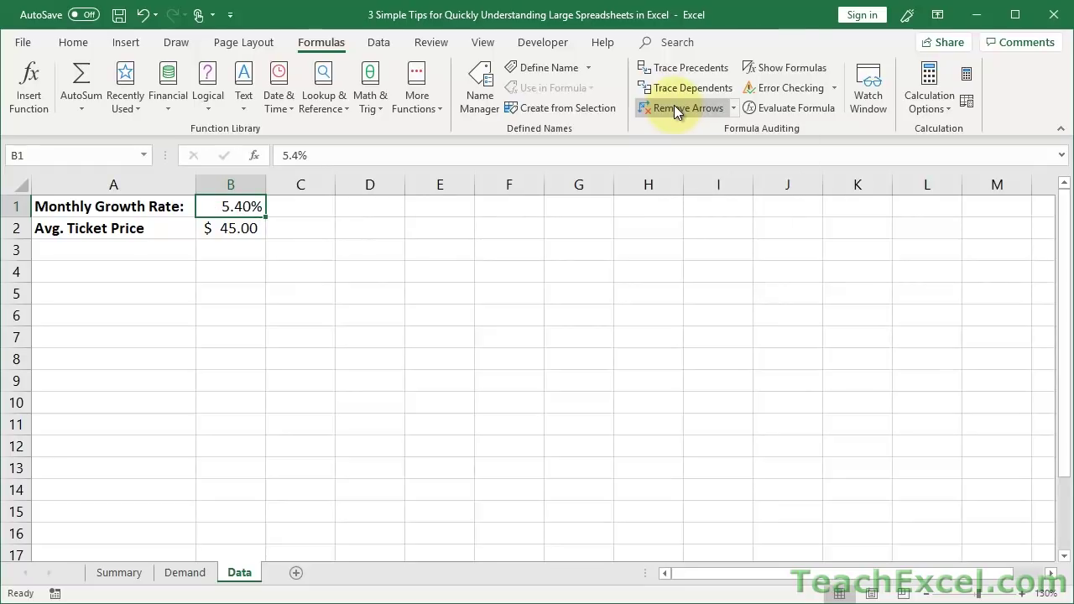
Trace the dependents of Data B1 again, follow the dashed arrow to Demand B4, and trace that cell's dependents
click(670, 94)
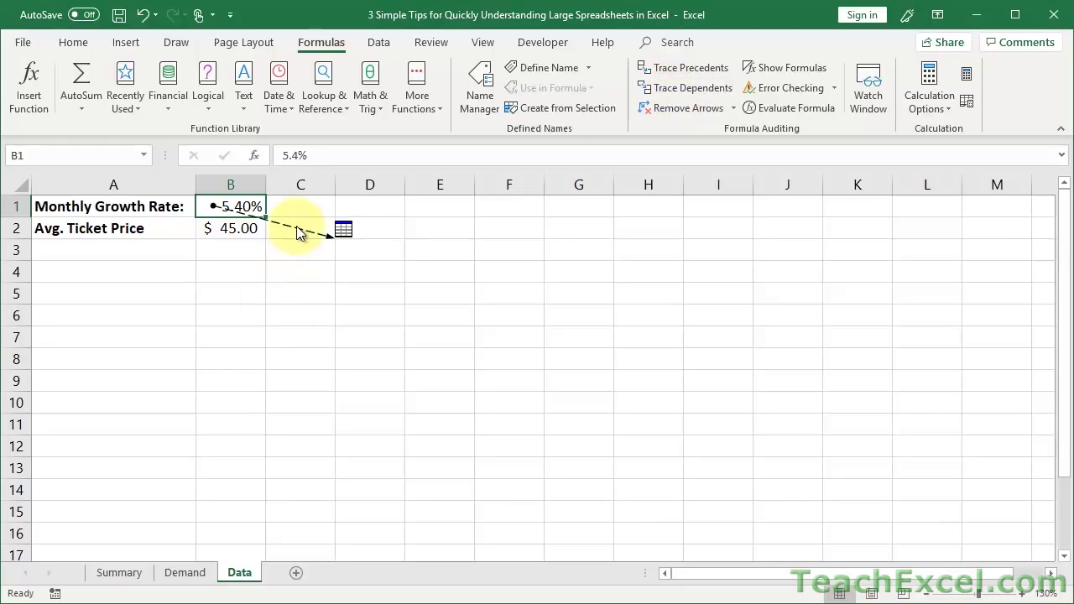
double_click(297, 228)
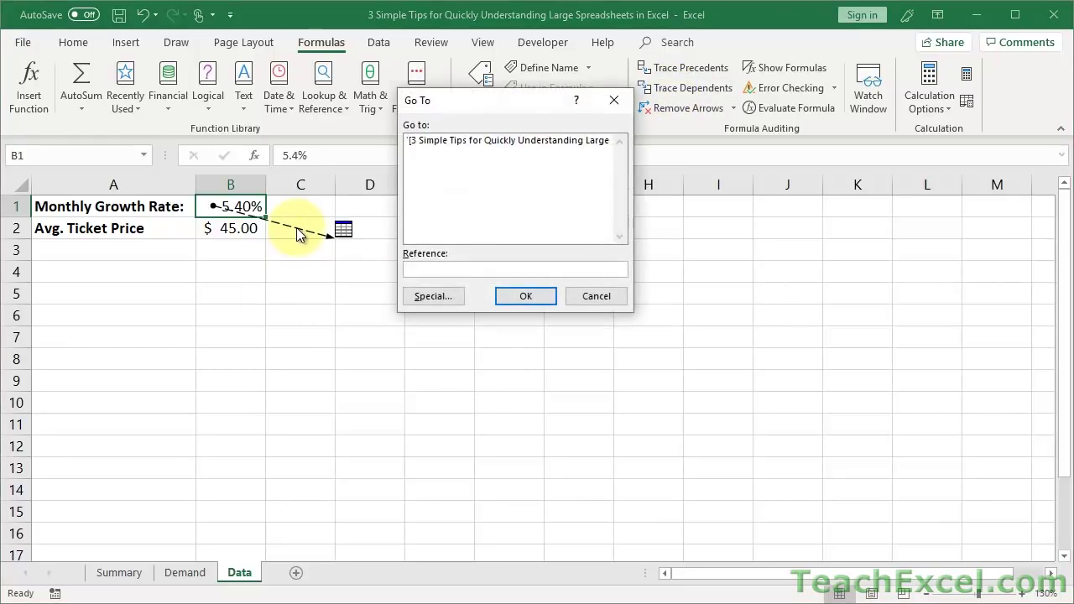
double_click(494, 140)
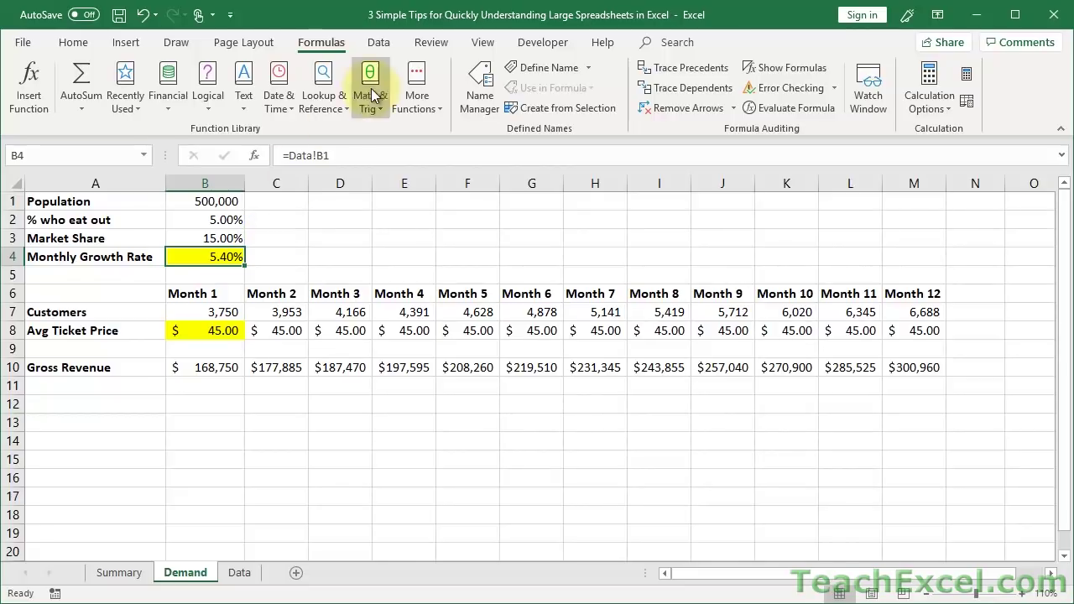
click(677, 88)
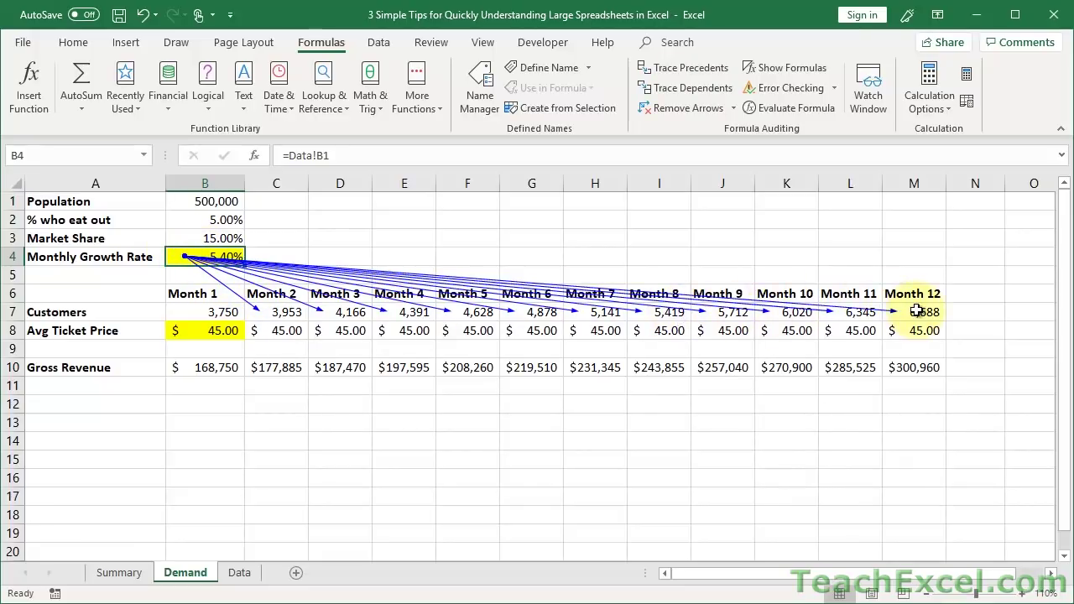
Trace the dependents of the Month 2 Customers cell C7 and follow its dashed arrow to D3 on the Summary sheet
click(279, 315)
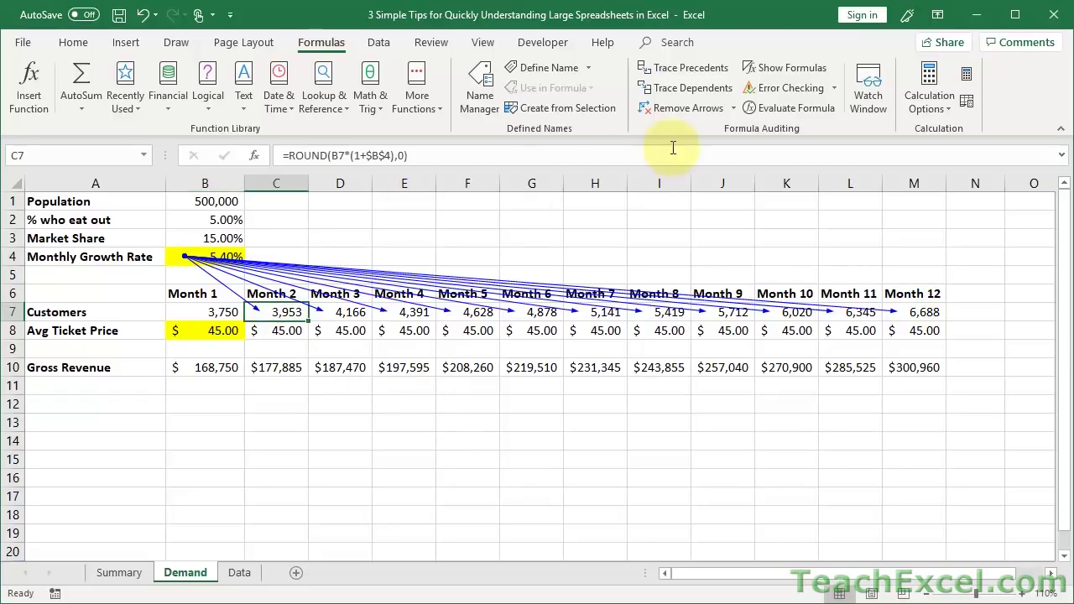
click(686, 87)
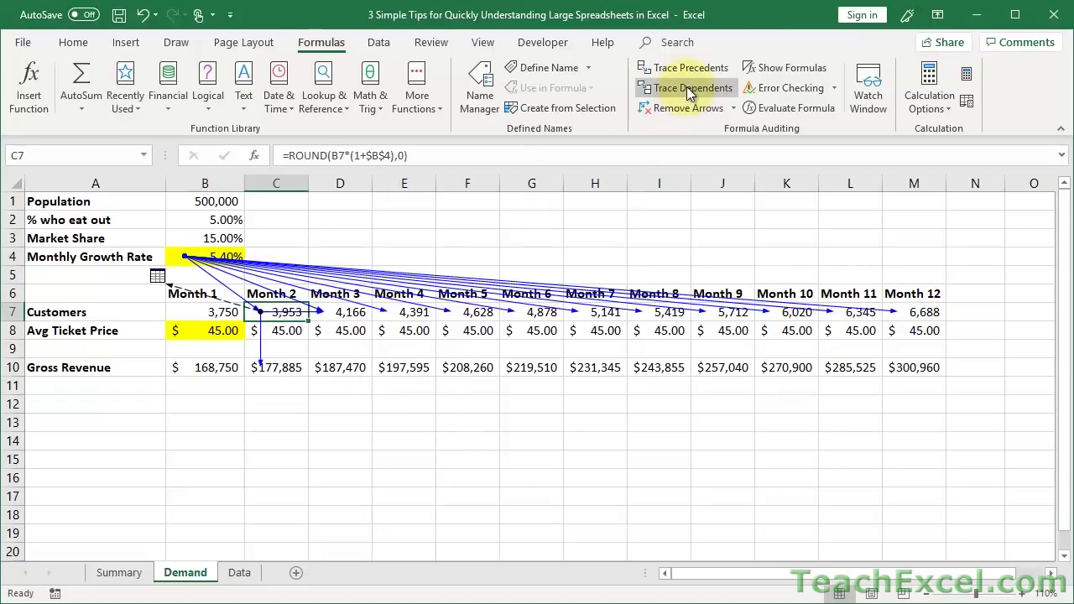
double_click(200, 299)
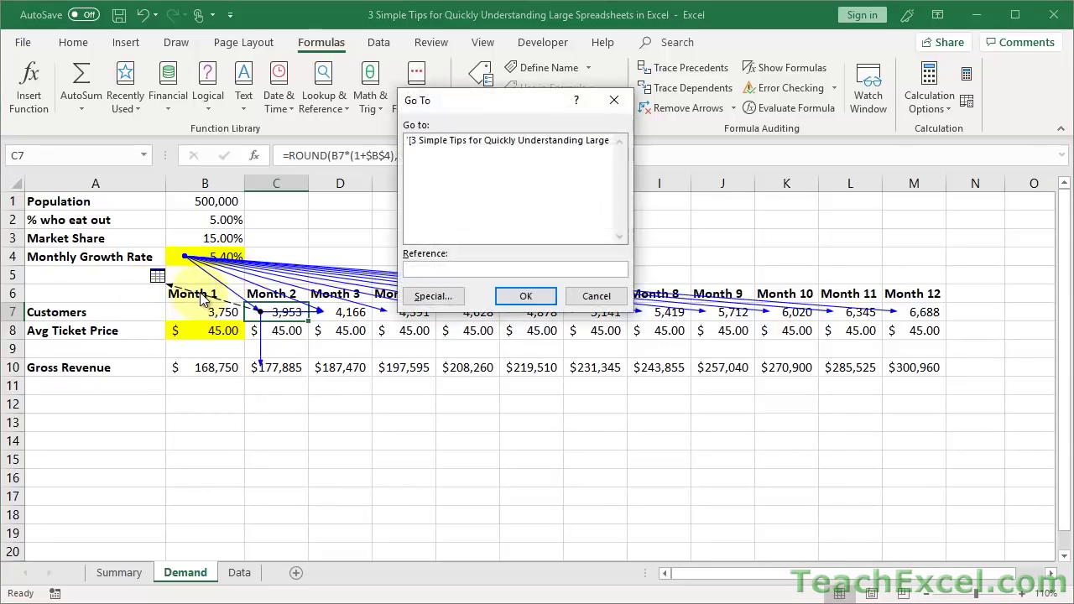
double_click(482, 140)
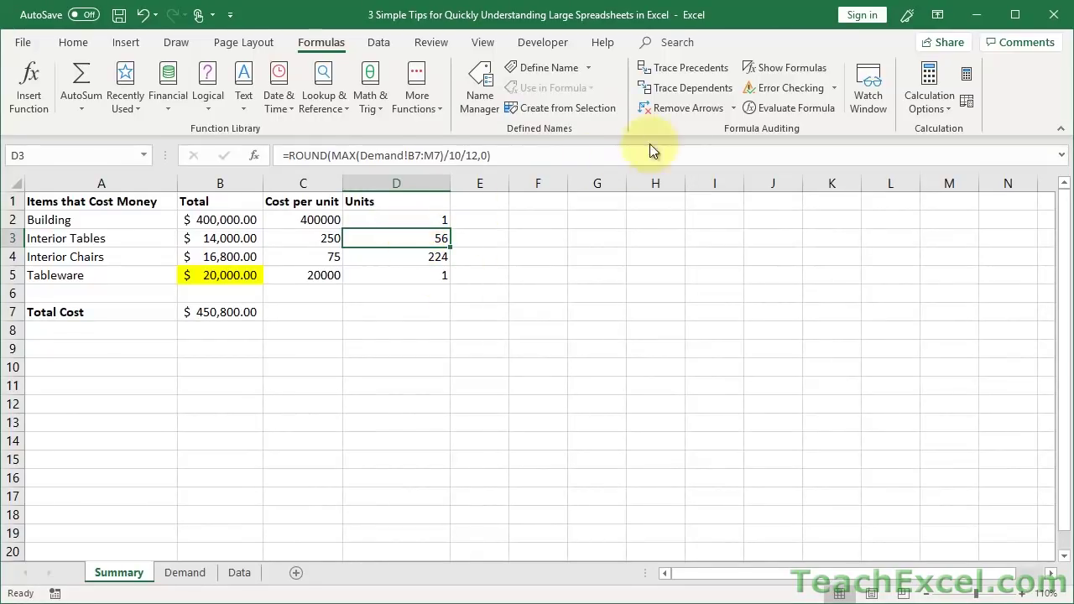
Trace the dependents of Summary D3, follow the arrows to B3 and trace its dependents, and check the Total Cost cell B7 for dependents
click(681, 96)
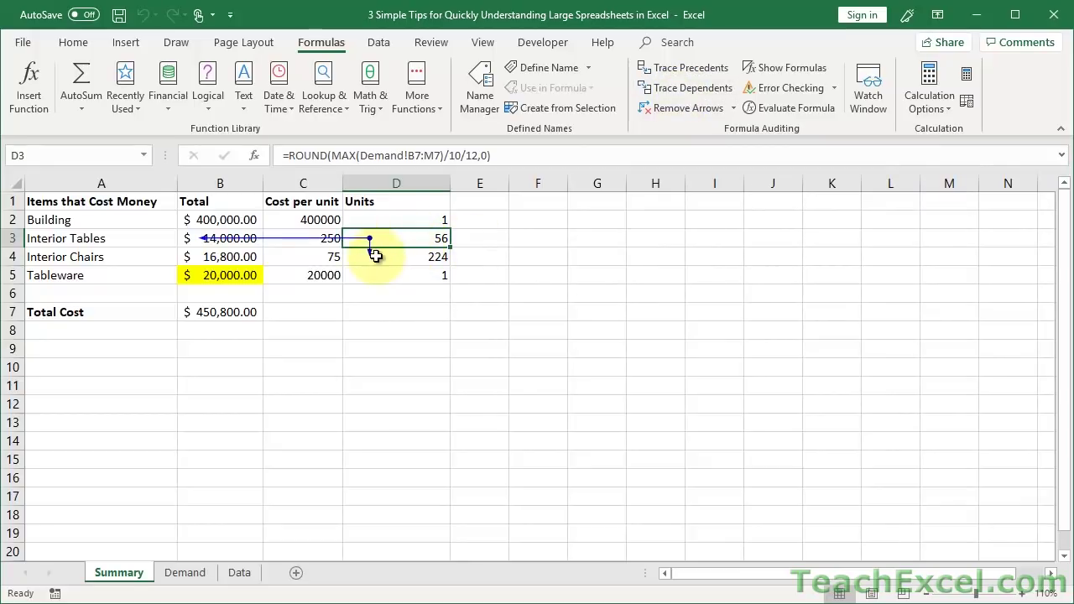
click(230, 242)
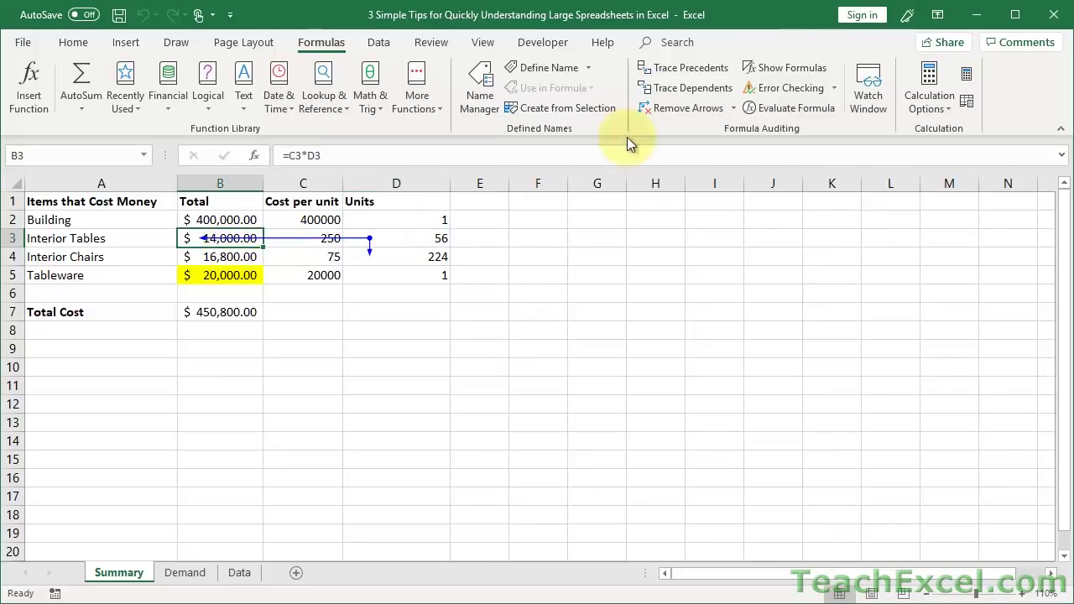
click(693, 90)
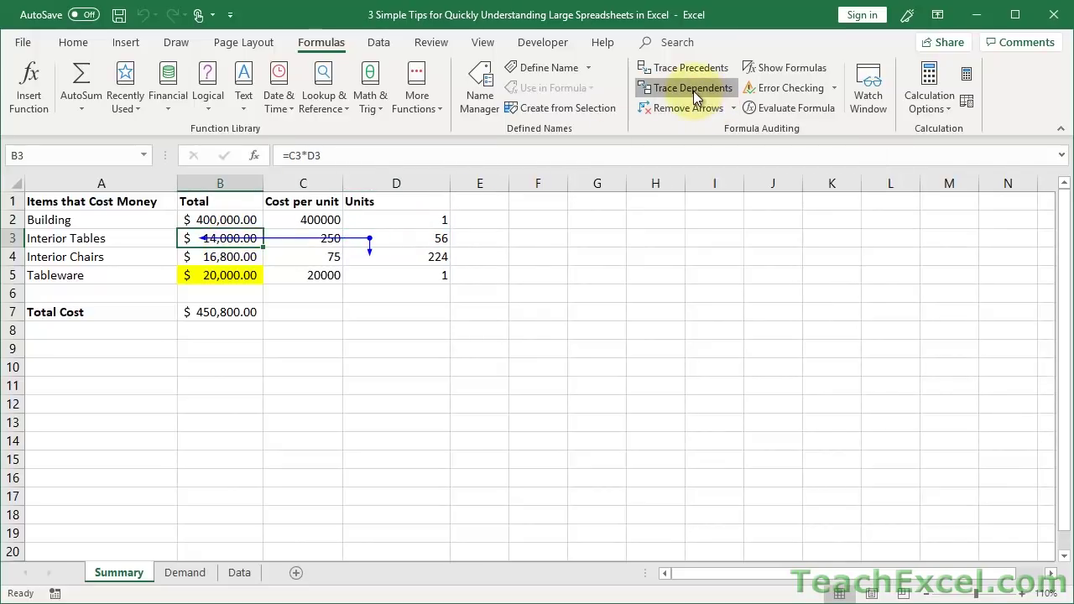
click(234, 317)
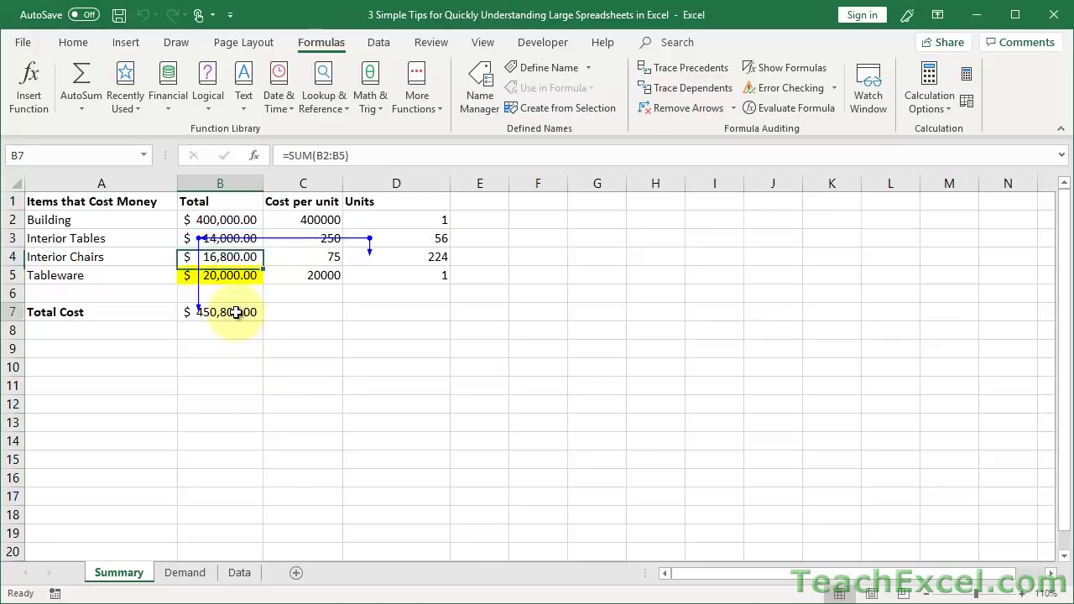
click(690, 88)
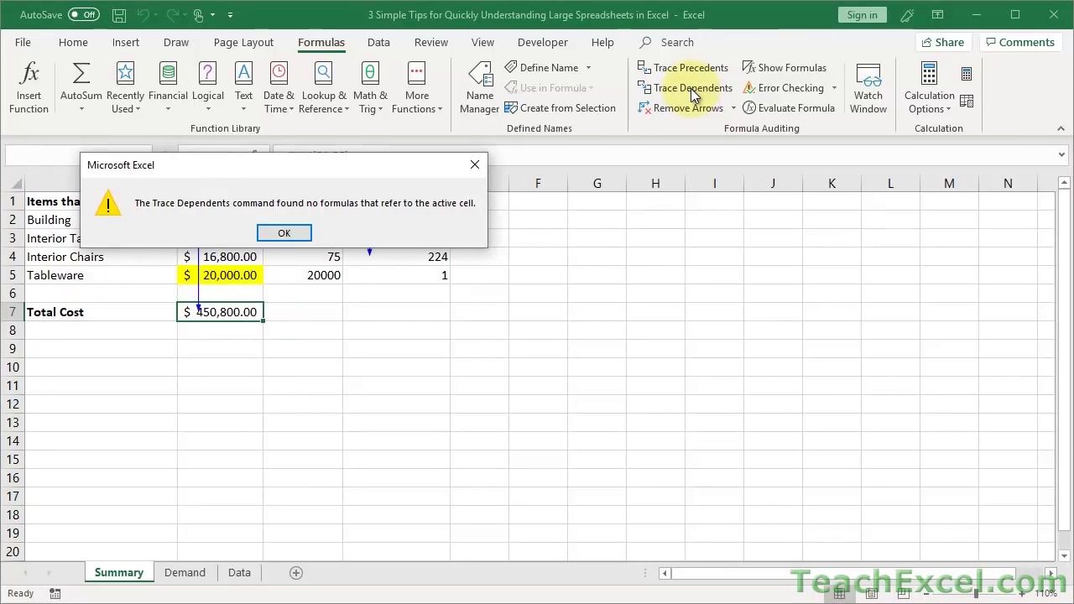
click(284, 233)
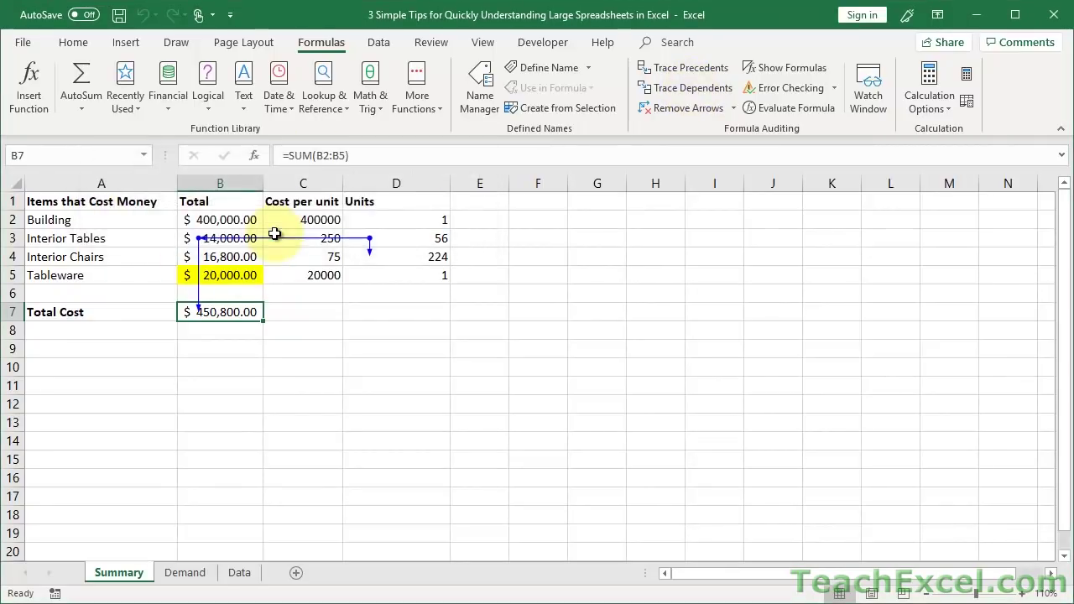
Trace the dependents of the Interior Chairs units cell D4, follow them through its total B4, and end at the Total Cost cell B7
click(401, 256)
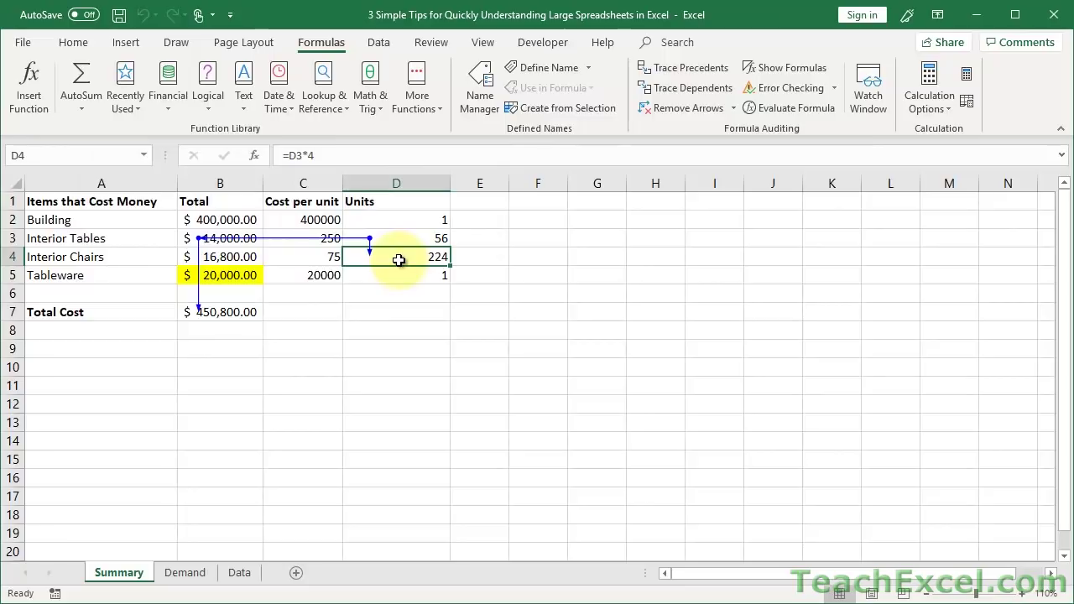
click(728, 88)
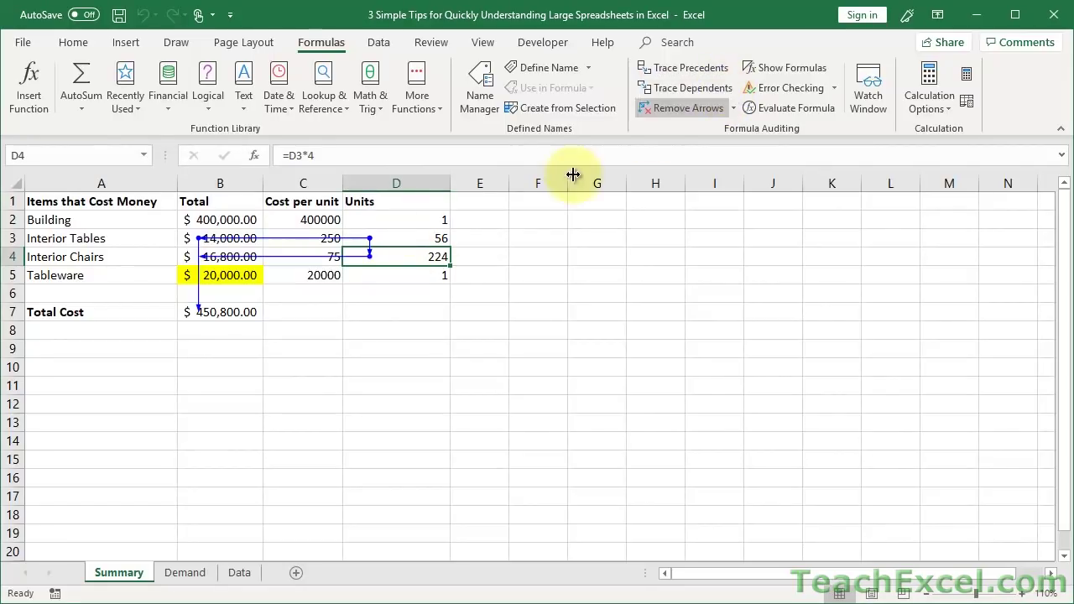
click(233, 253)
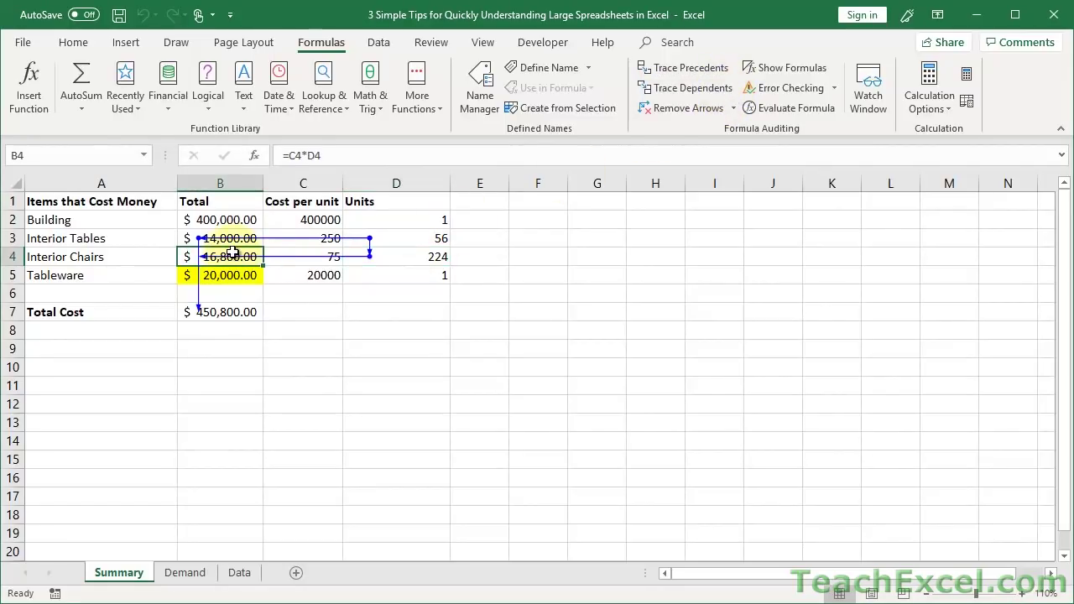
click(681, 89)
click(219, 319)
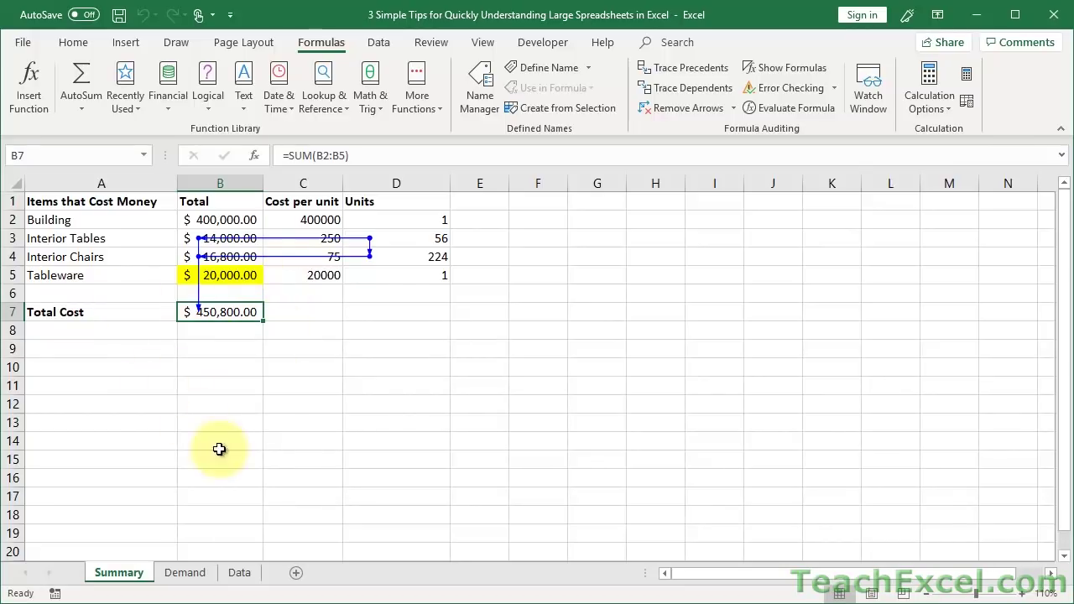
Check the starting cell on the Data sheet, return to the Summary sheet, and remove all of its trace arrows
click(238, 573)
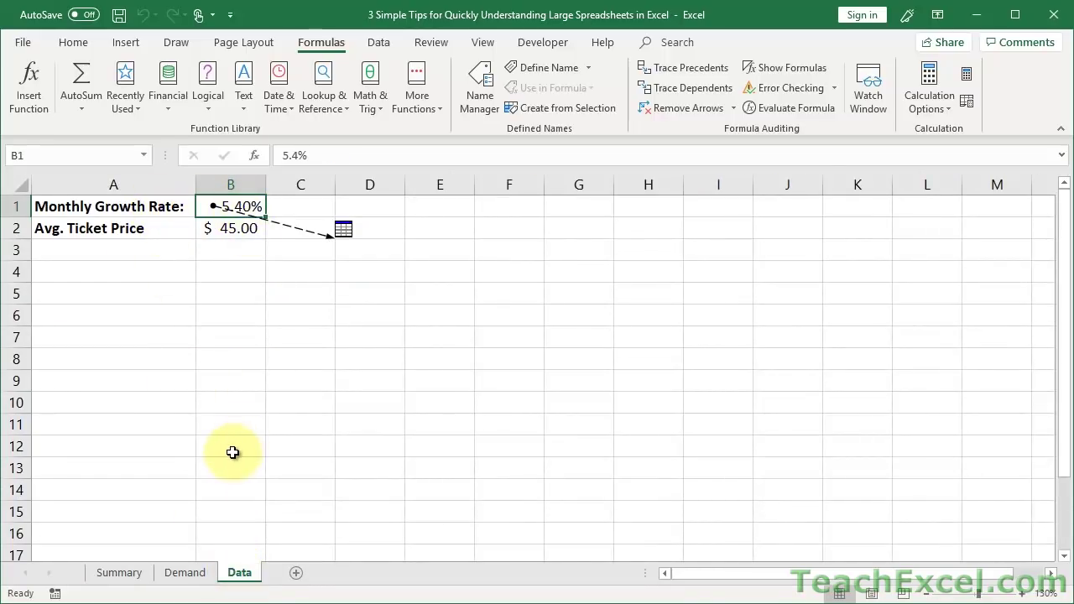
click(118, 573)
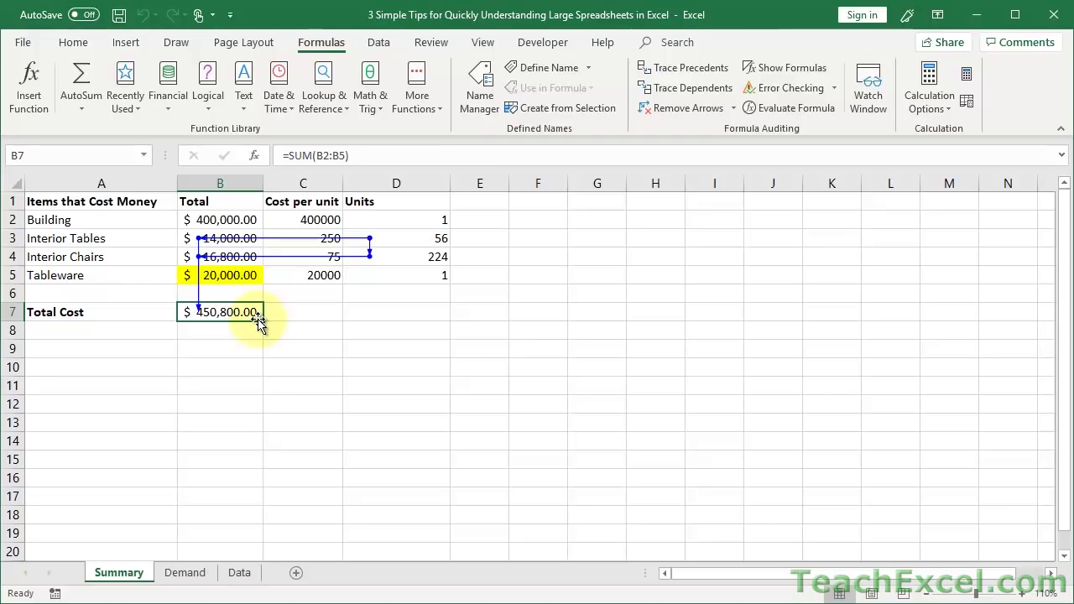
key(alt+m)
key(a)
key(a)
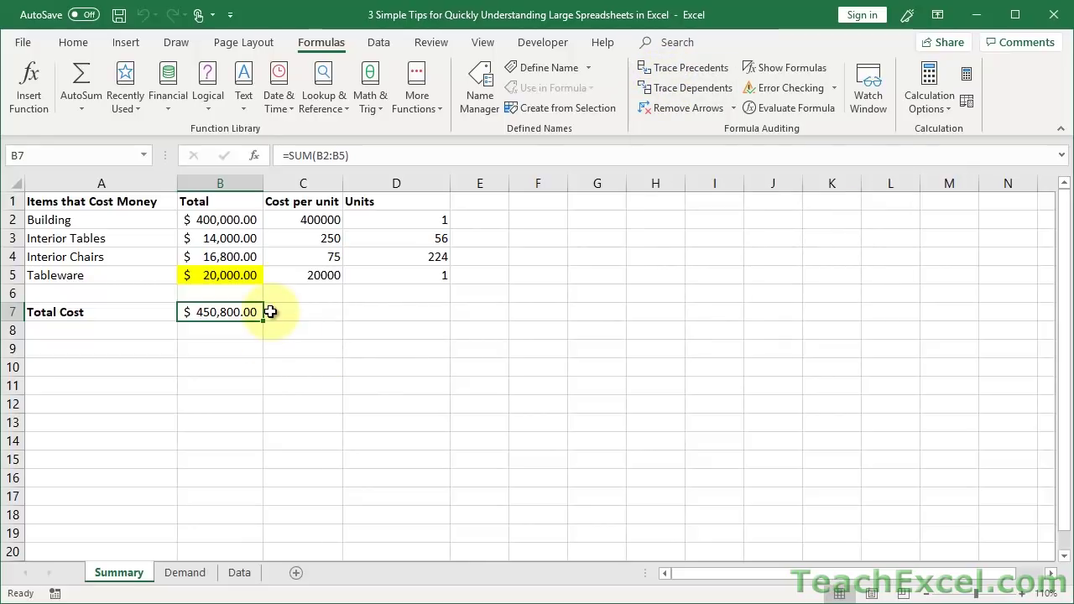
Review the Constants and Formulas options in Go To Special and leave it without applying a selection
click(71, 42)
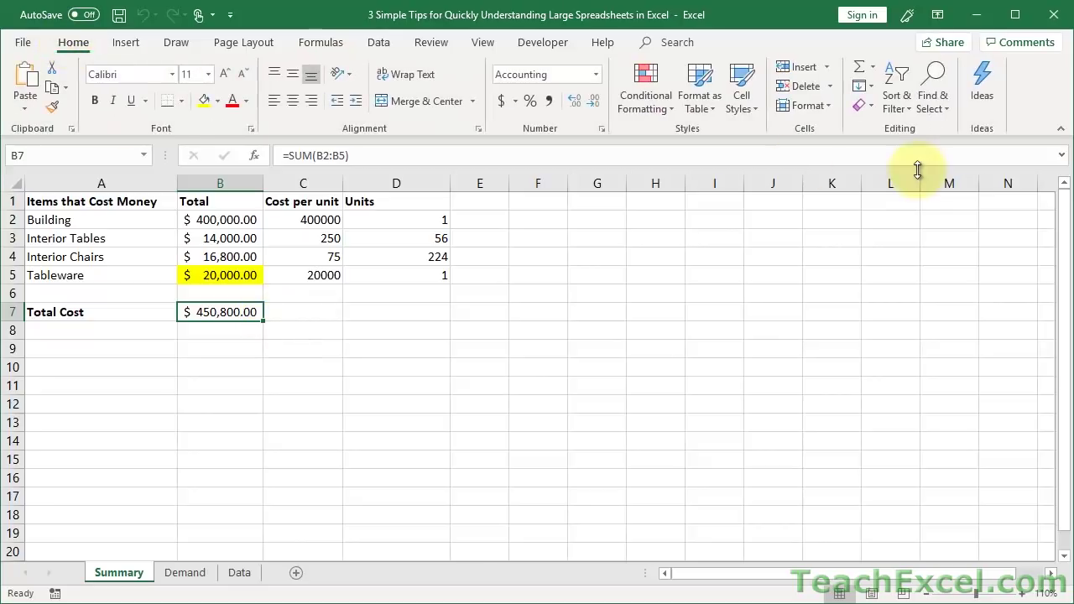
click(931, 96)
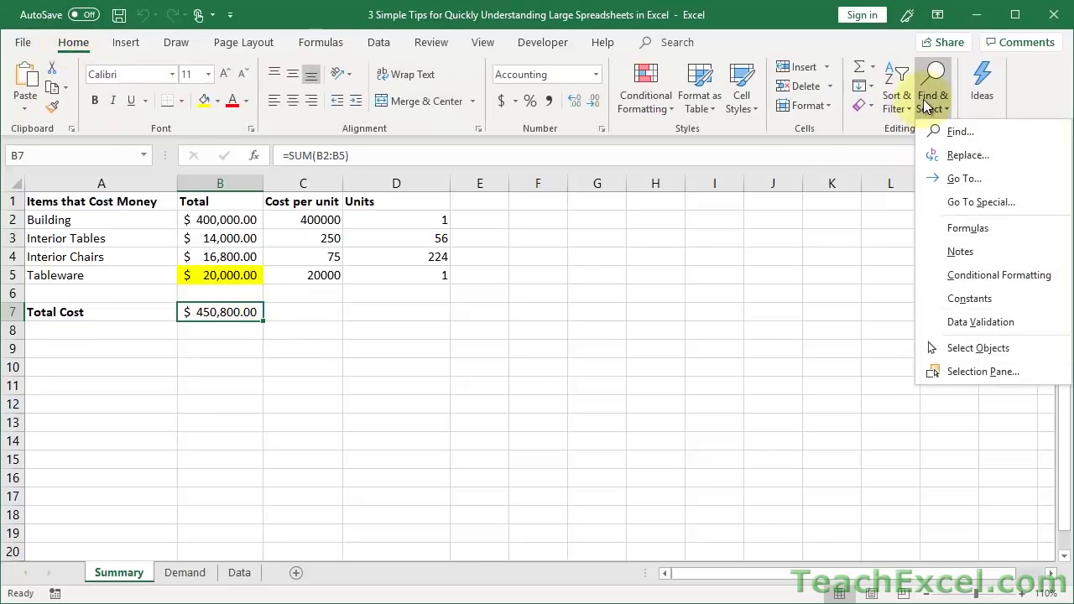
click(969, 208)
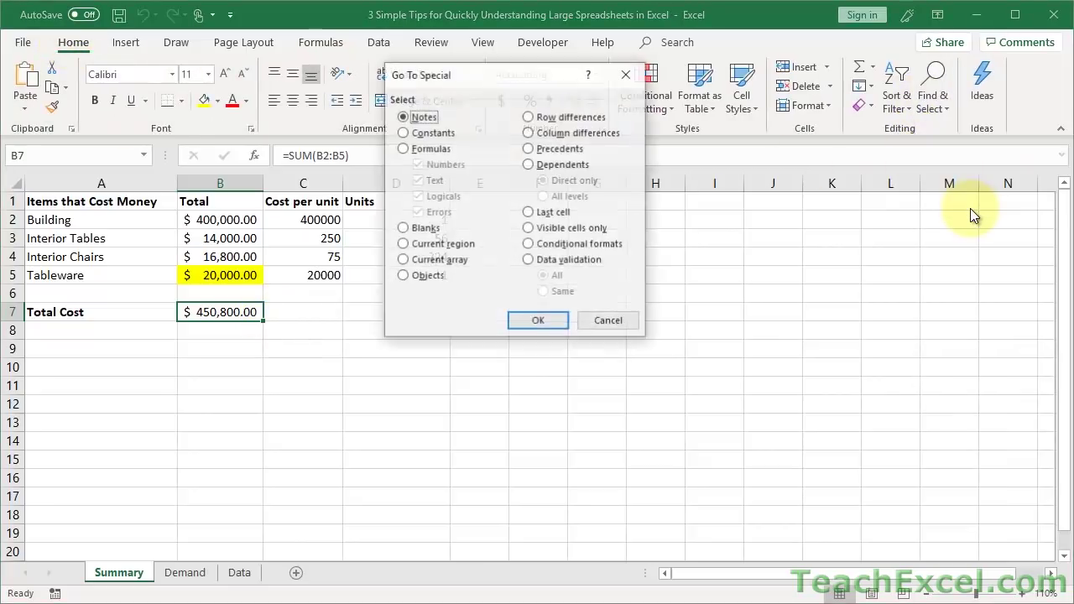
click(431, 135)
click(431, 148)
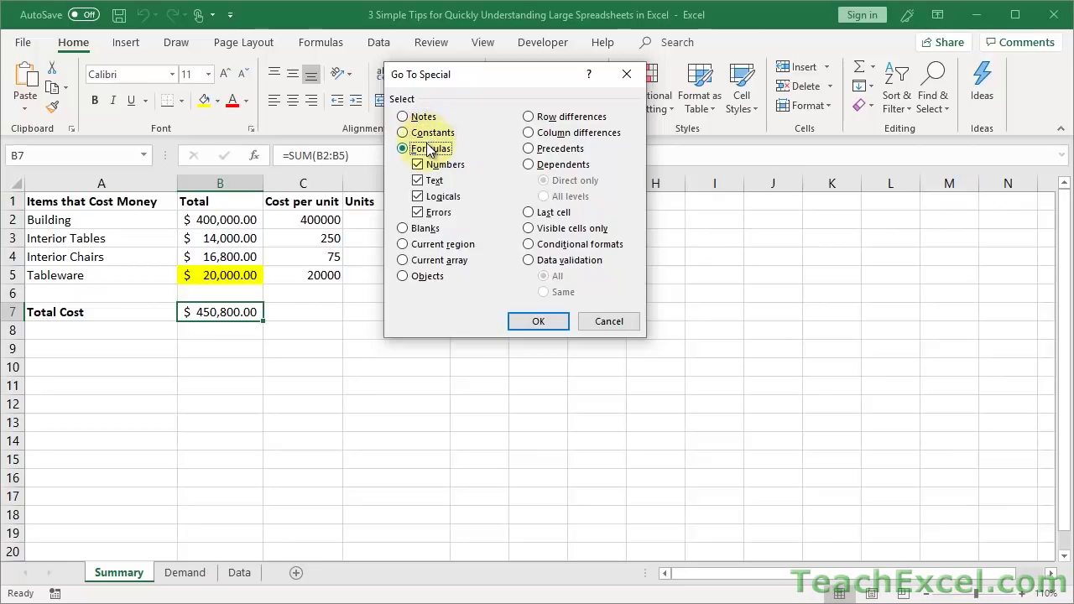
click(611, 321)
Find all occurrences of "population" in formulas across the workbook, go to the match on the Demand sheet, and close the search
key(ctrl+f)
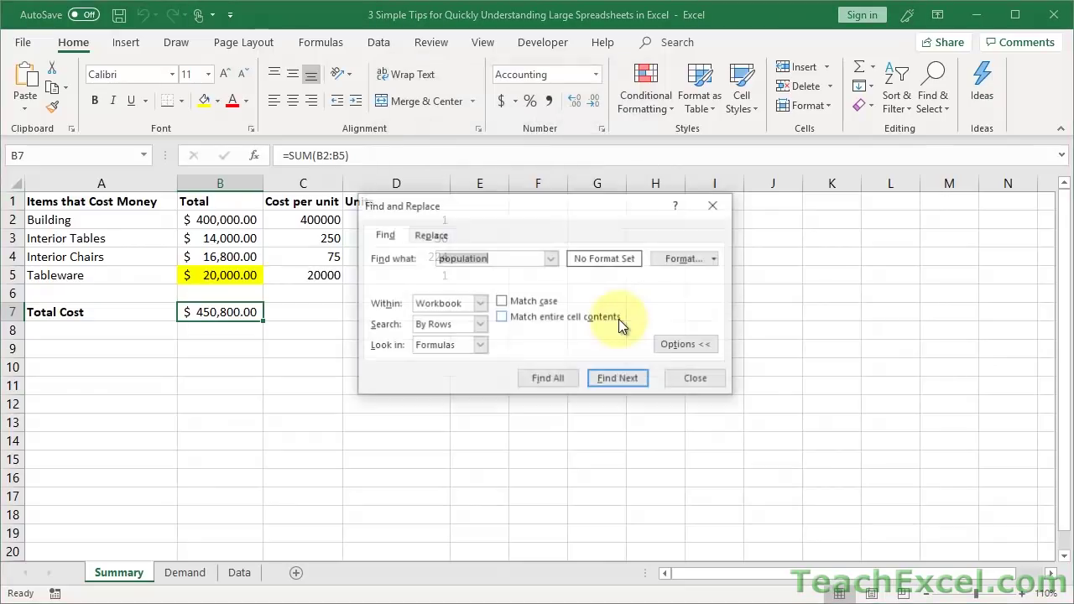
drag(548, 201, 529, 158)
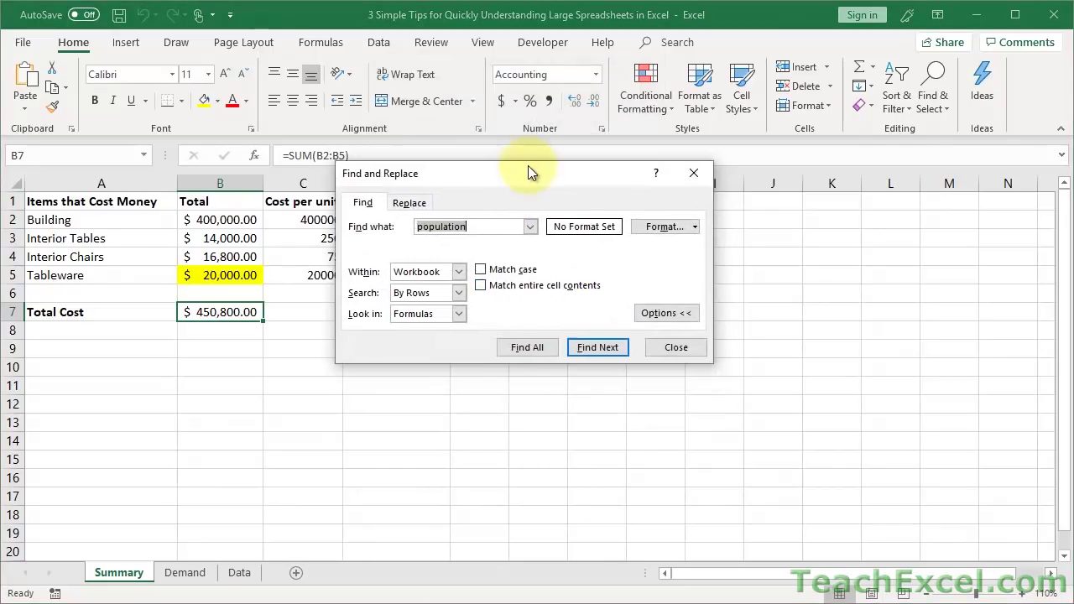
click(663, 300)
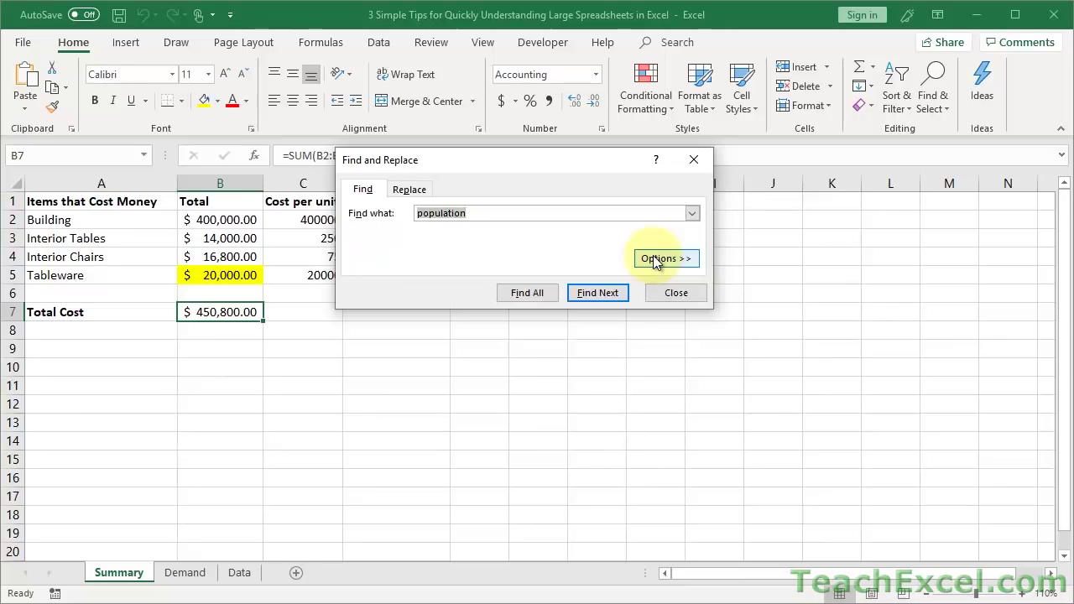
click(665, 258)
click(527, 333)
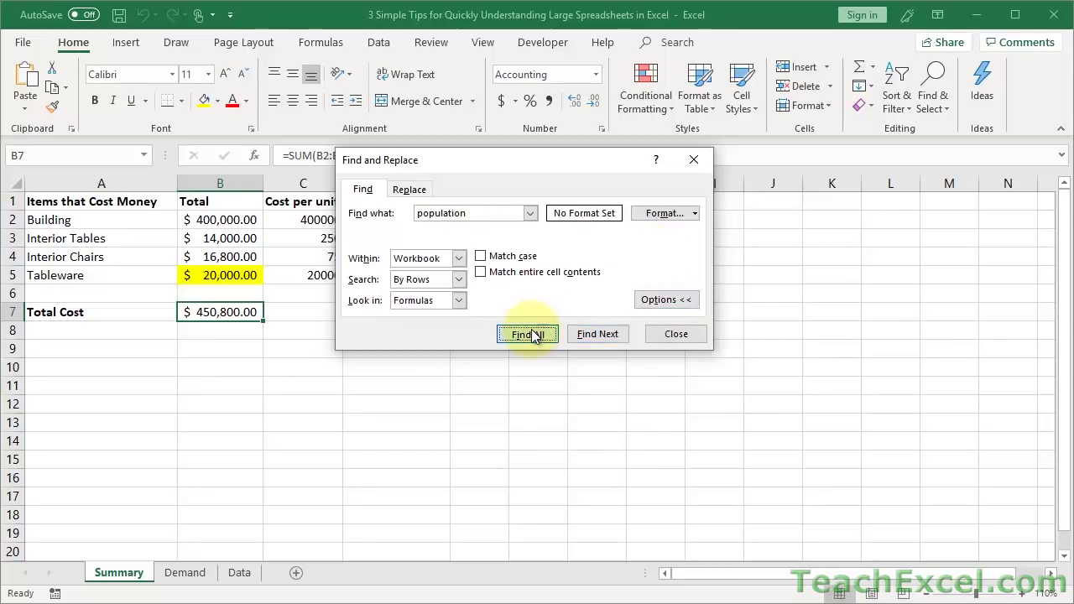
click(545, 380)
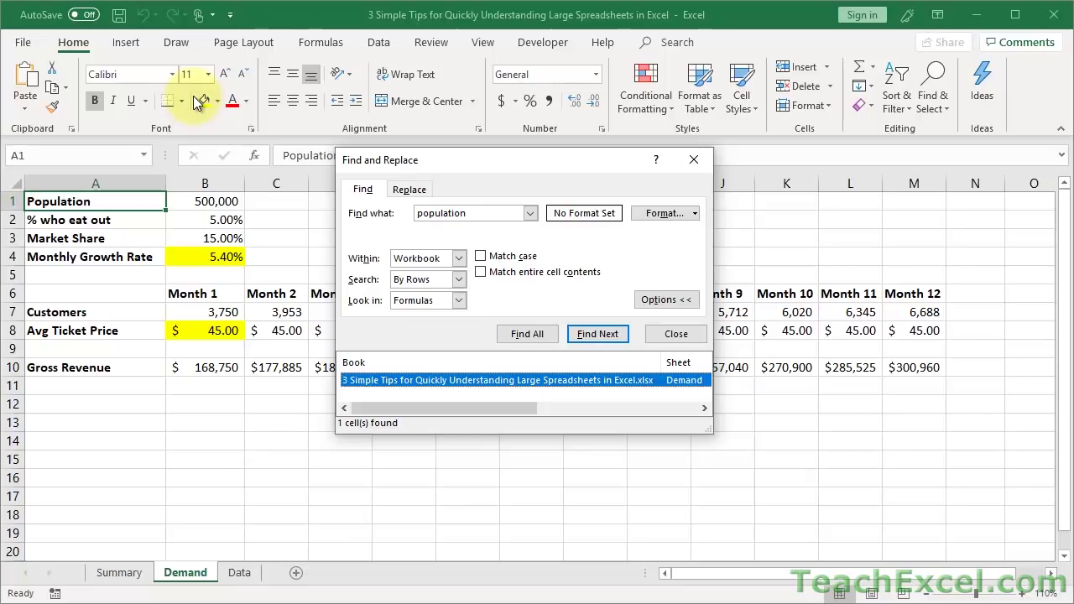
click(693, 160)
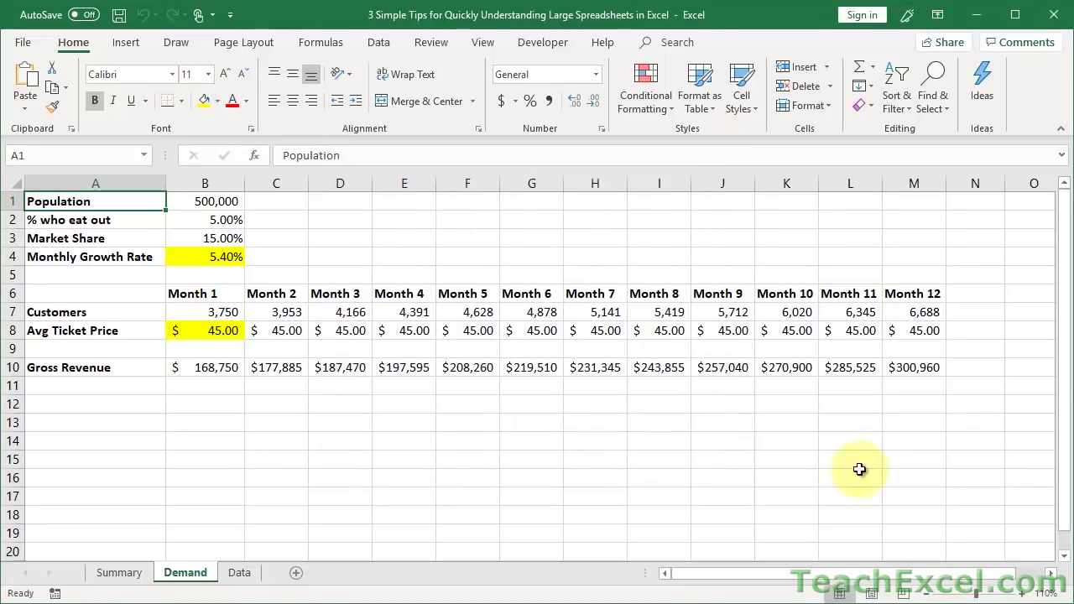
Zoom the Demand sheet out to 20% to survey its highlighted cells at a glance
click(927, 595)
click(927, 596)
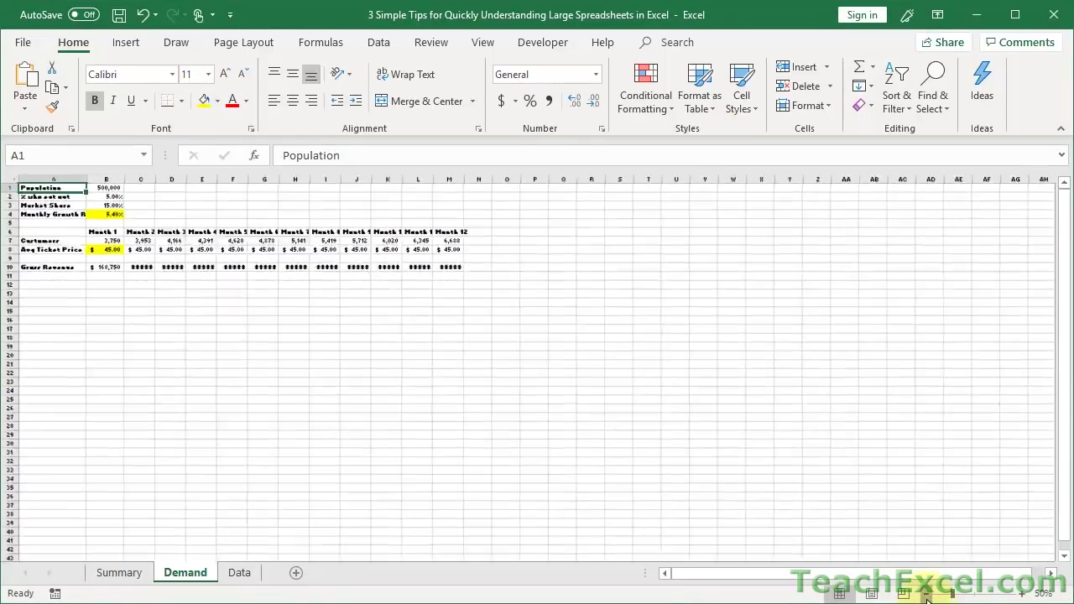
click(926, 596)
click(927, 596)
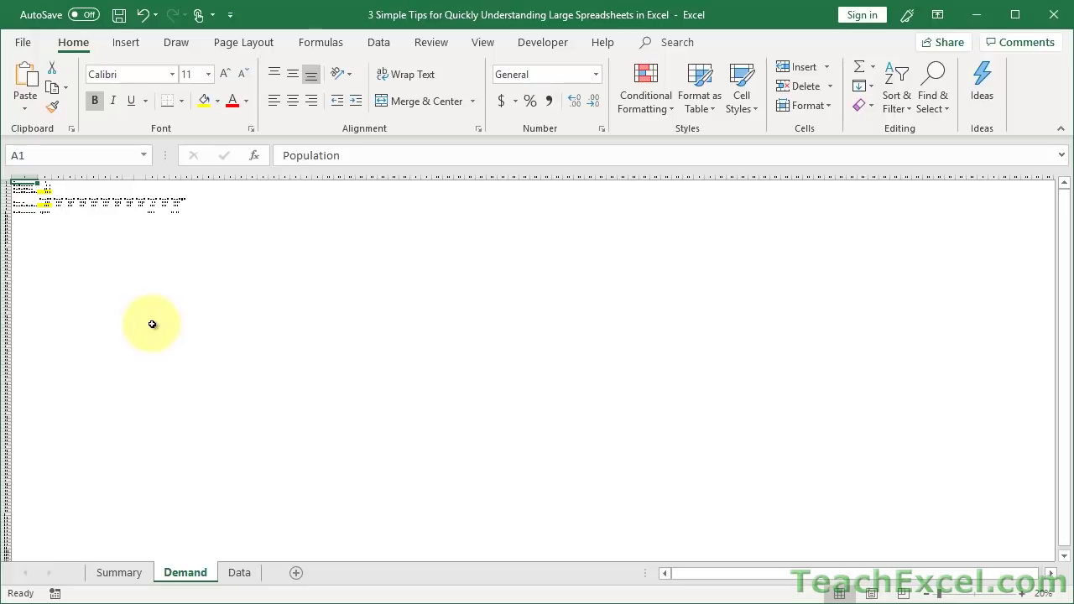
Zoom the Demand sheet back in to 120% and switch to the Summary sheet
click(1019, 596)
click(1020, 596)
click(1019, 595)
click(1019, 595)
click(1019, 596)
click(1019, 596)
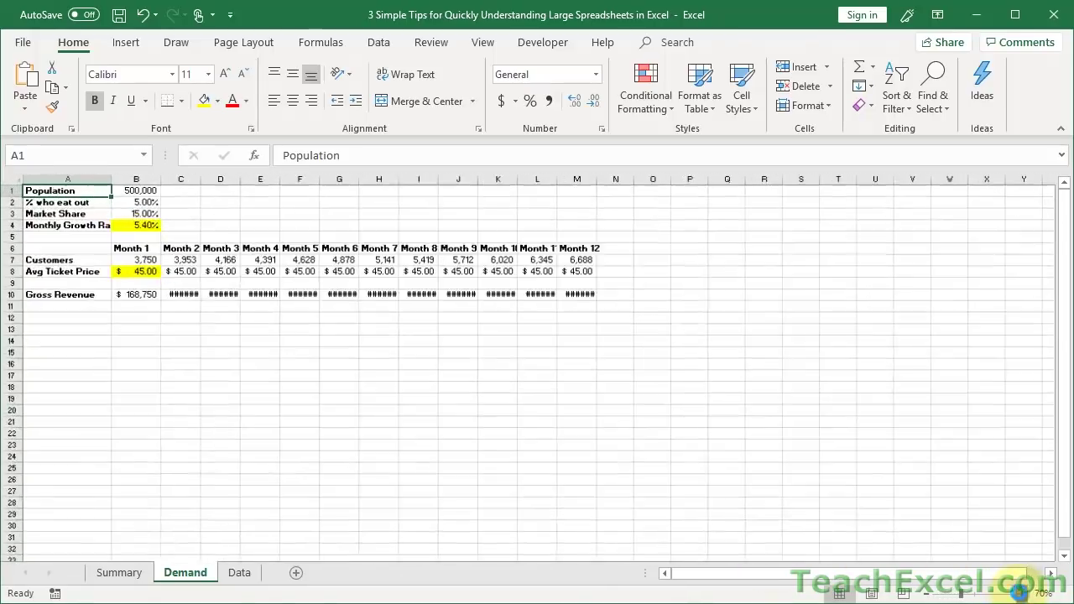
click(1019, 596)
click(1019, 595)
click(1019, 595)
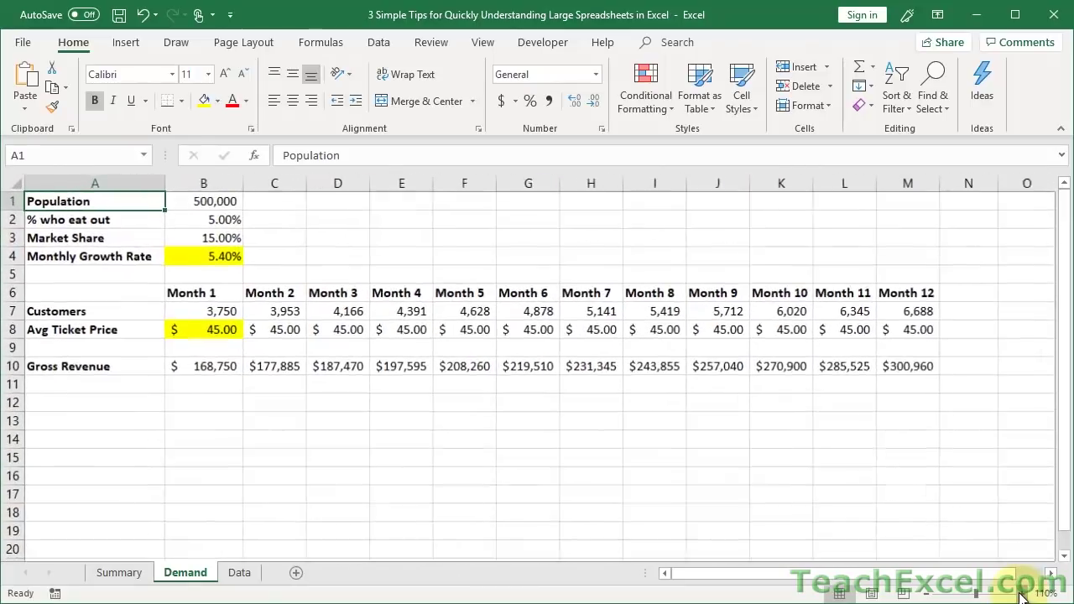
click(1019, 595)
click(134, 577)
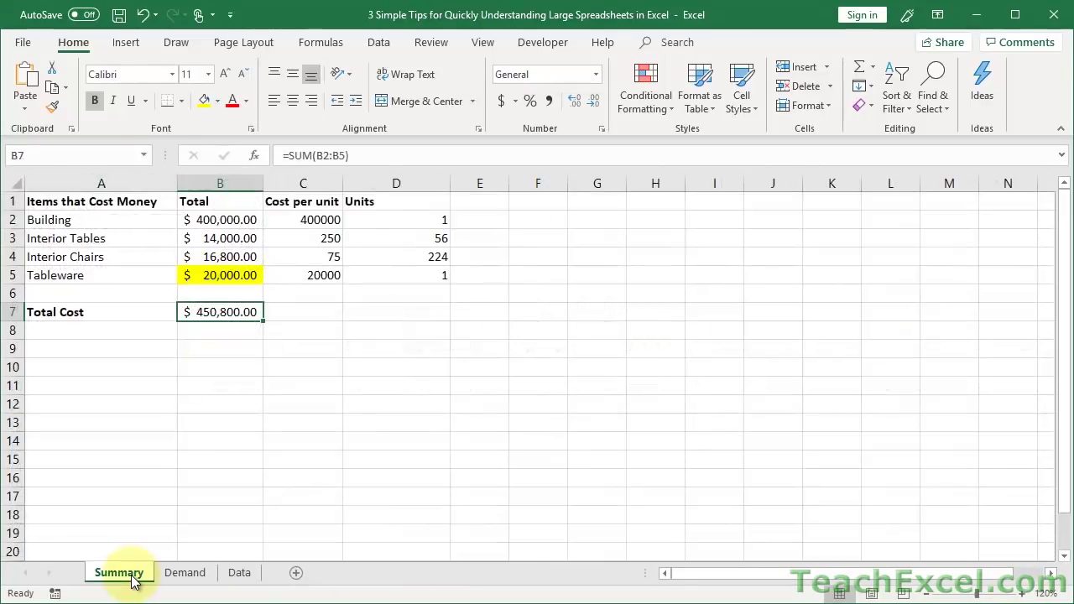